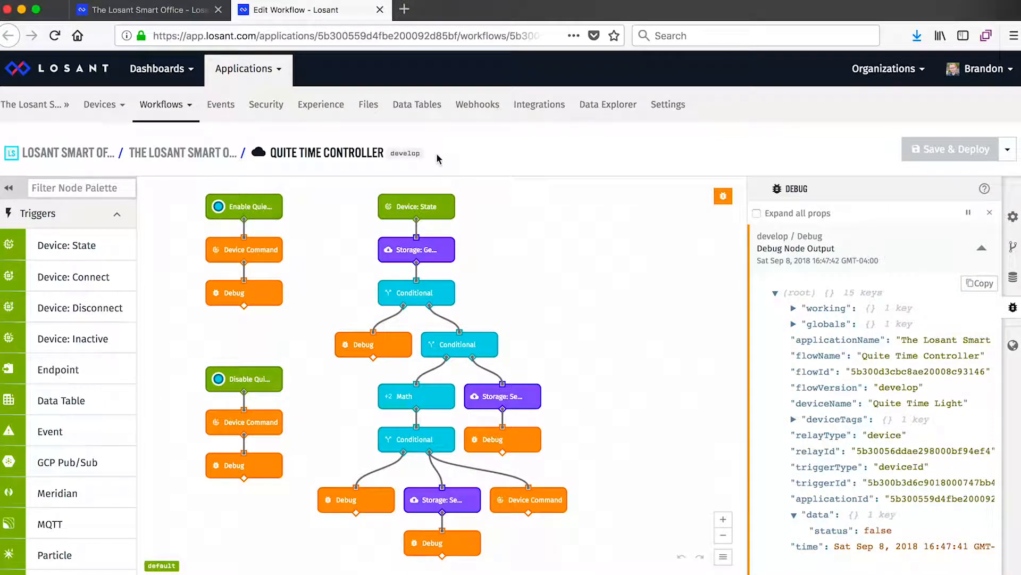
scroll(116, 241, "down", 8)
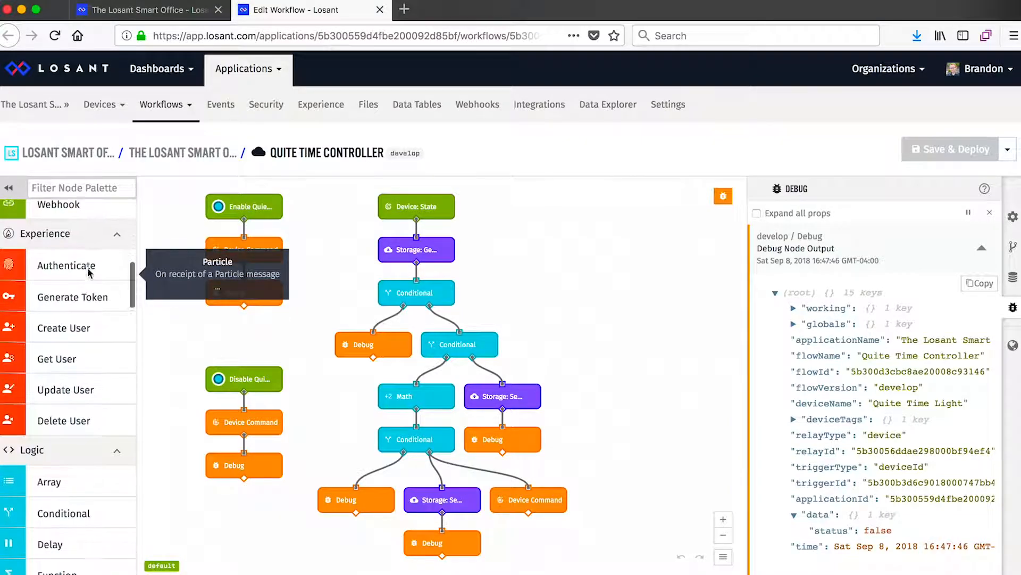
scroll(89, 272, "down", 1)
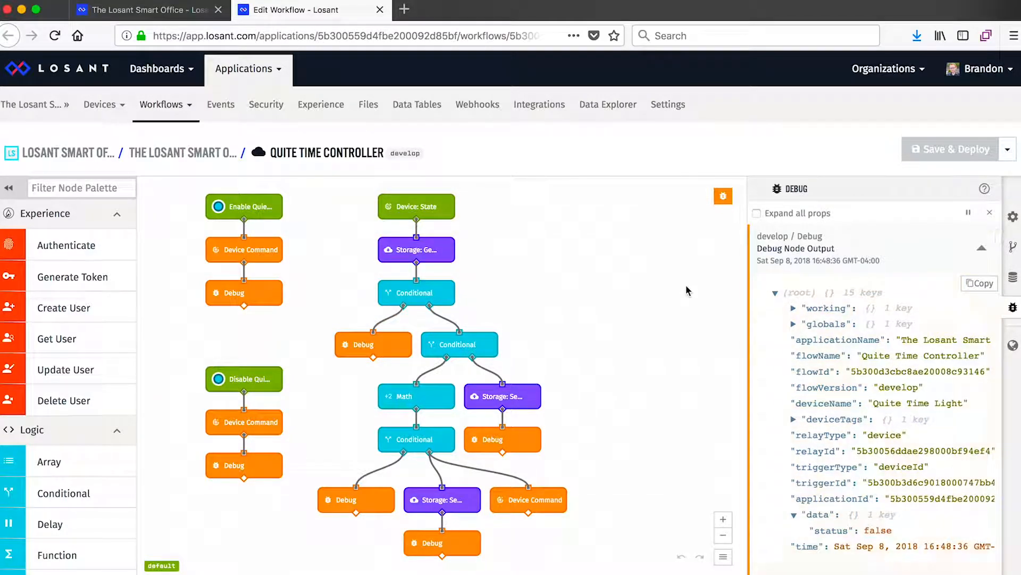
Step: Create a new cloud workflow named "Moisture Alert"
left_click(186, 105)
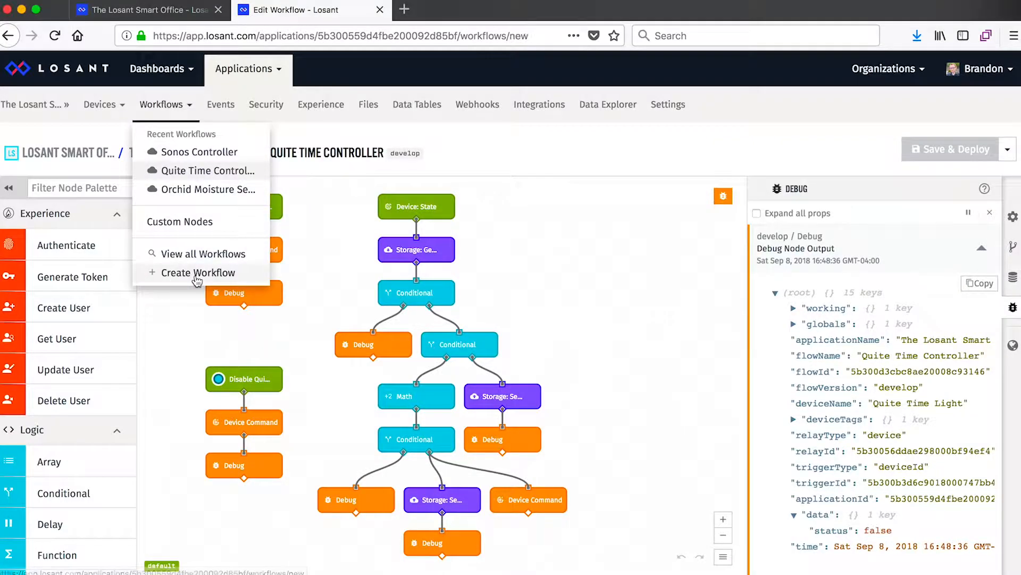
left_click(244, 271)
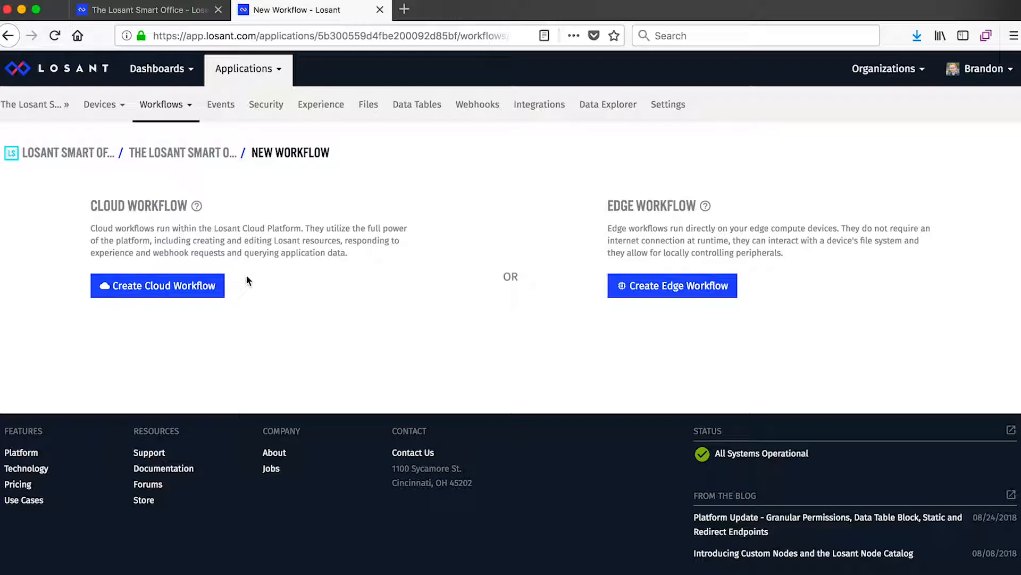
left_click(218, 286)
type("Moisture Alert")
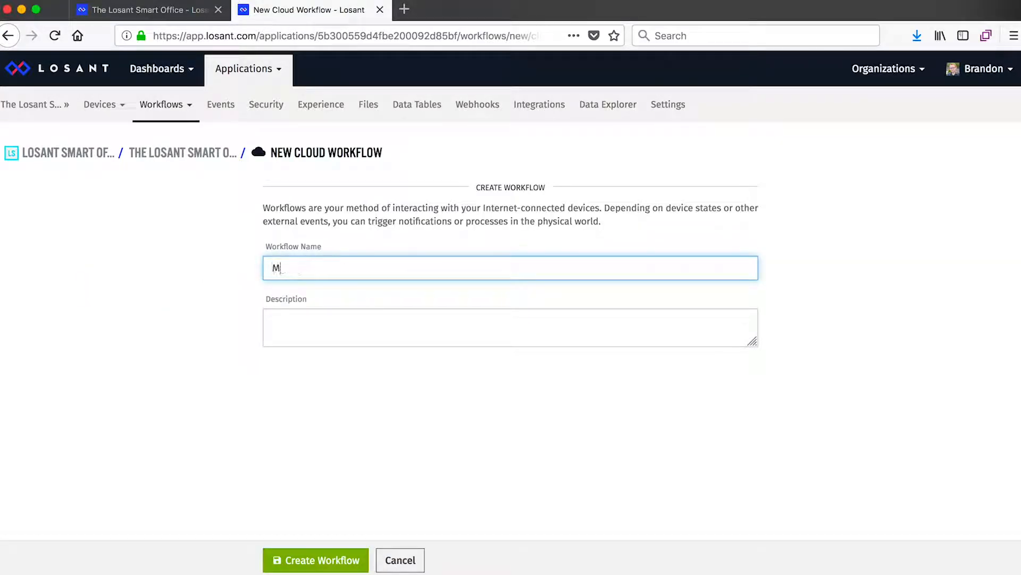
left_click(324, 559)
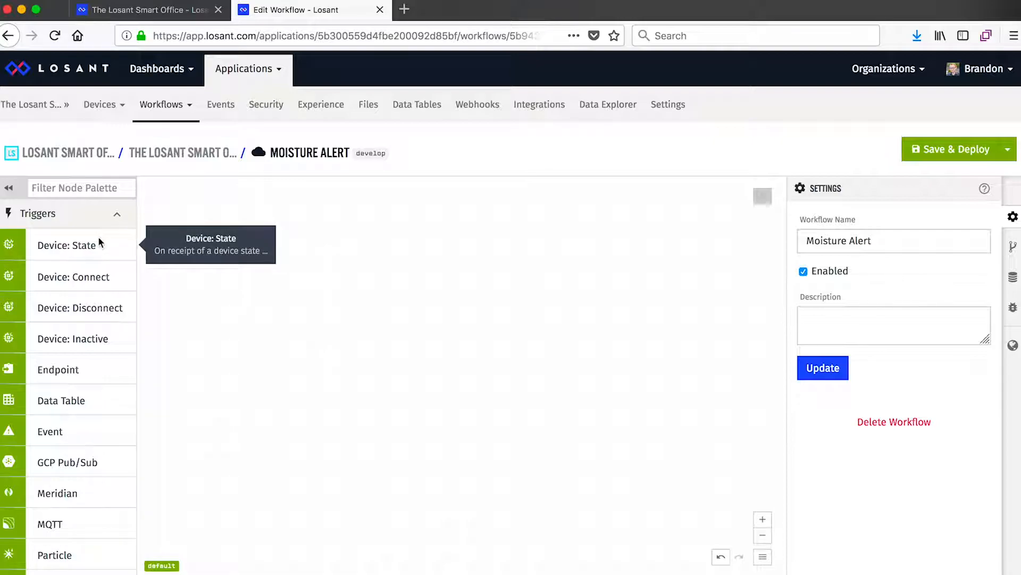
Step: Look through the workflow node palette's categories: Triggers, Experience, Logic, Data, Outputs and Custom Nodes
scroll(76, 258, "down", 3)
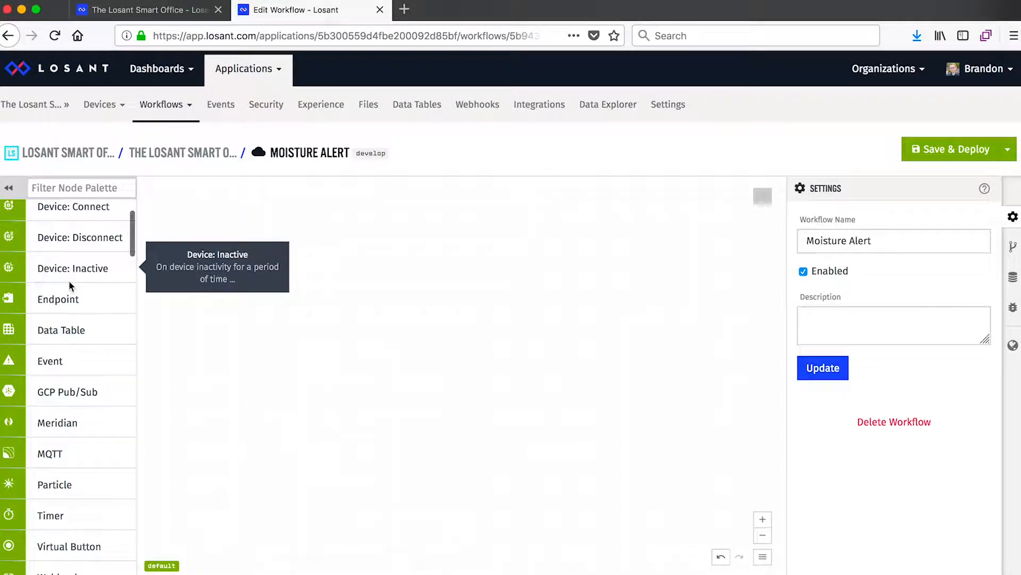
scroll(76, 261, "up", 2)
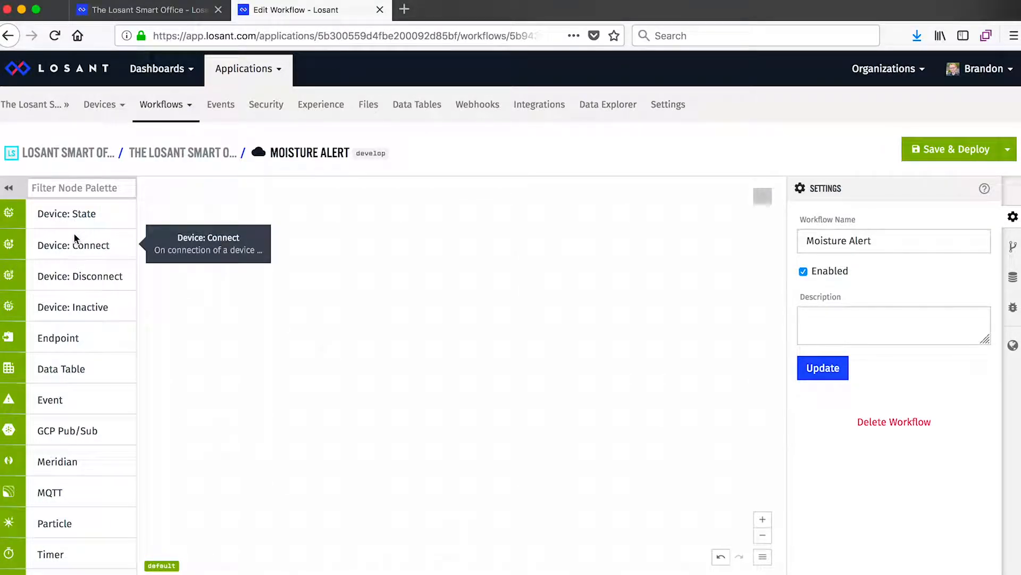
scroll(74, 237, "down", 5)
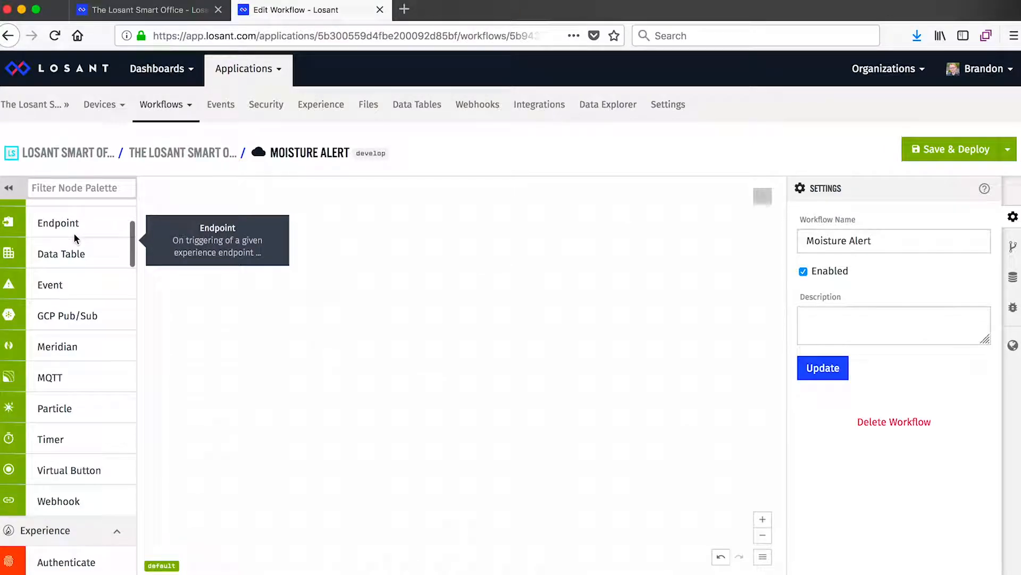
scroll(84, 308, "down", 5)
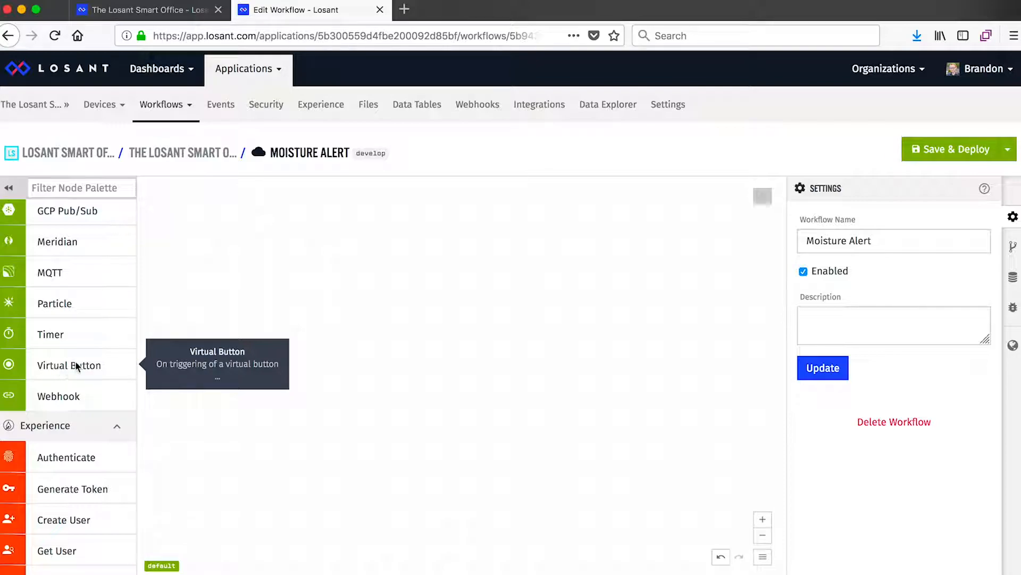
scroll(88, 365, "down", 6)
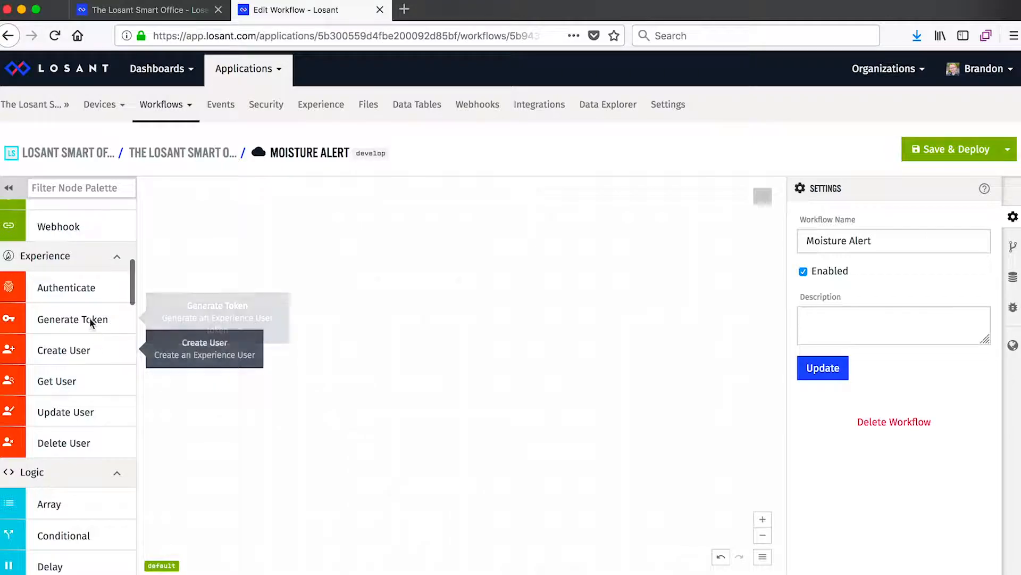
scroll(45, 384, "down", 5)
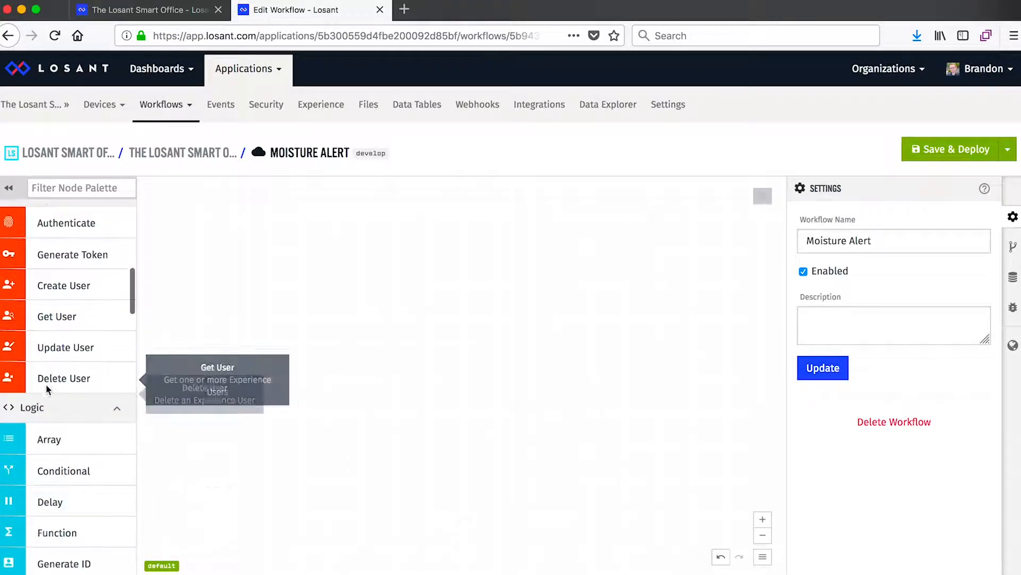
scroll(86, 395, "down", 6)
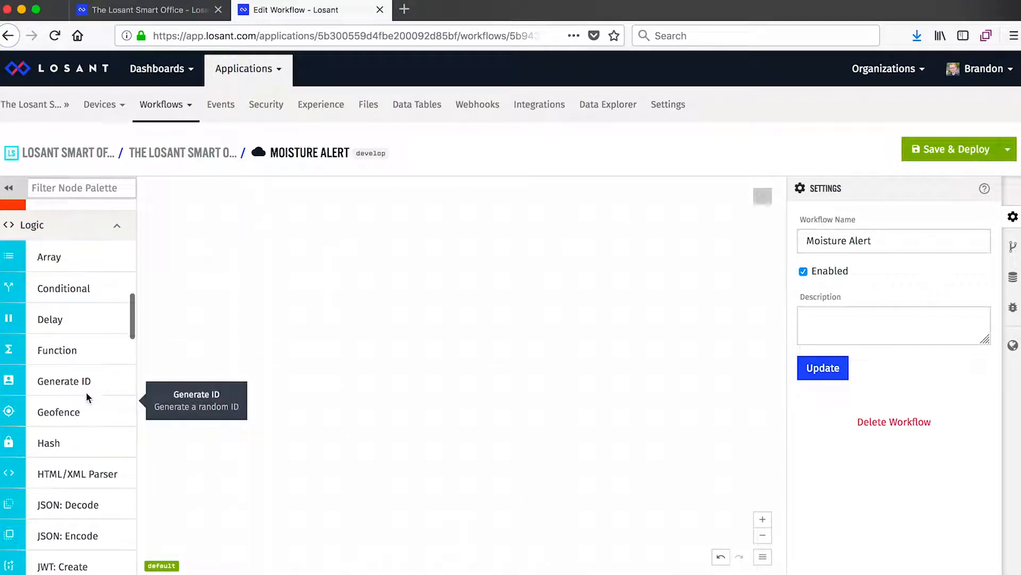
scroll(87, 396, "down", 5)
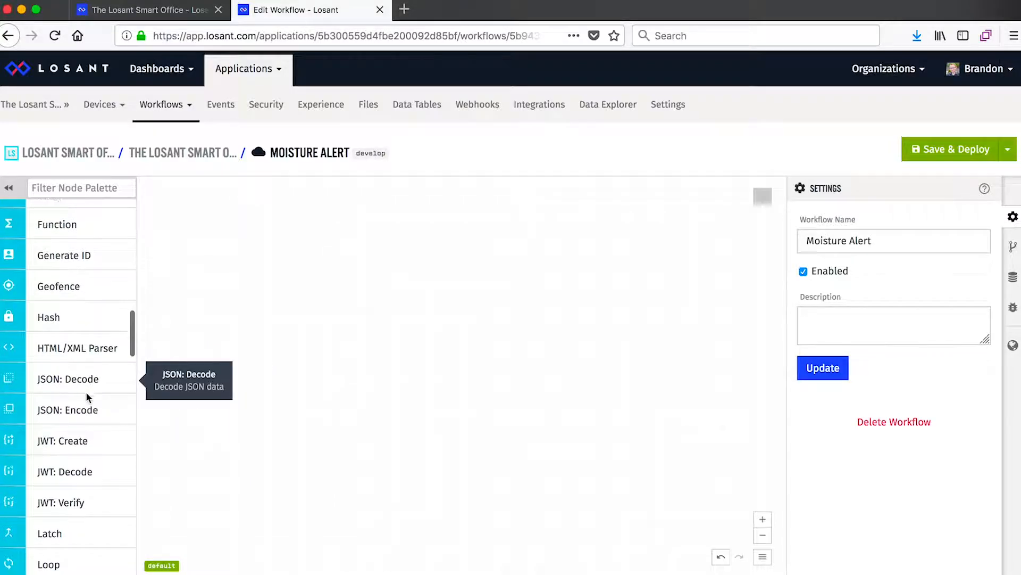
scroll(86, 396, "down", 13)
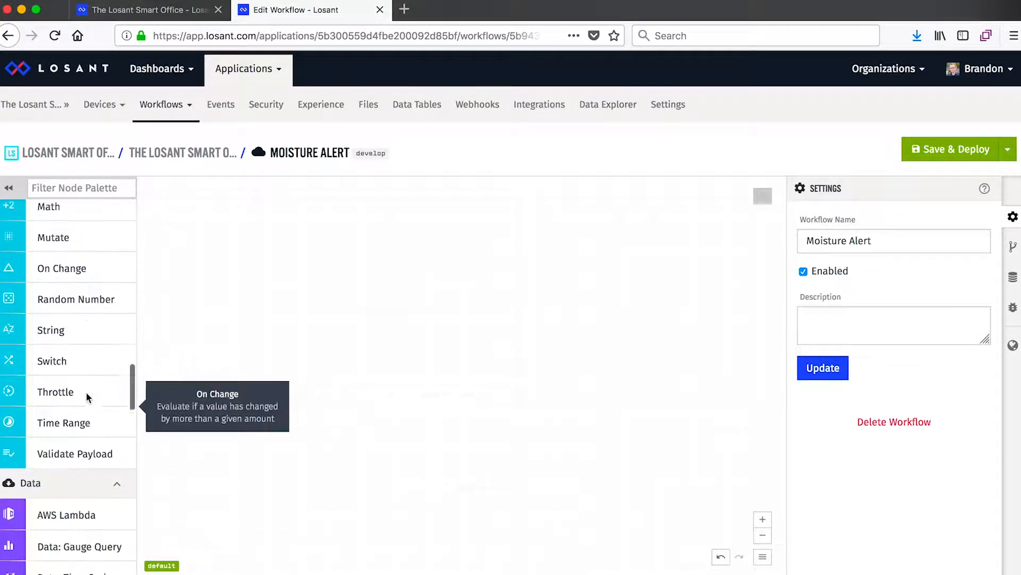
scroll(87, 396, "down", 8)
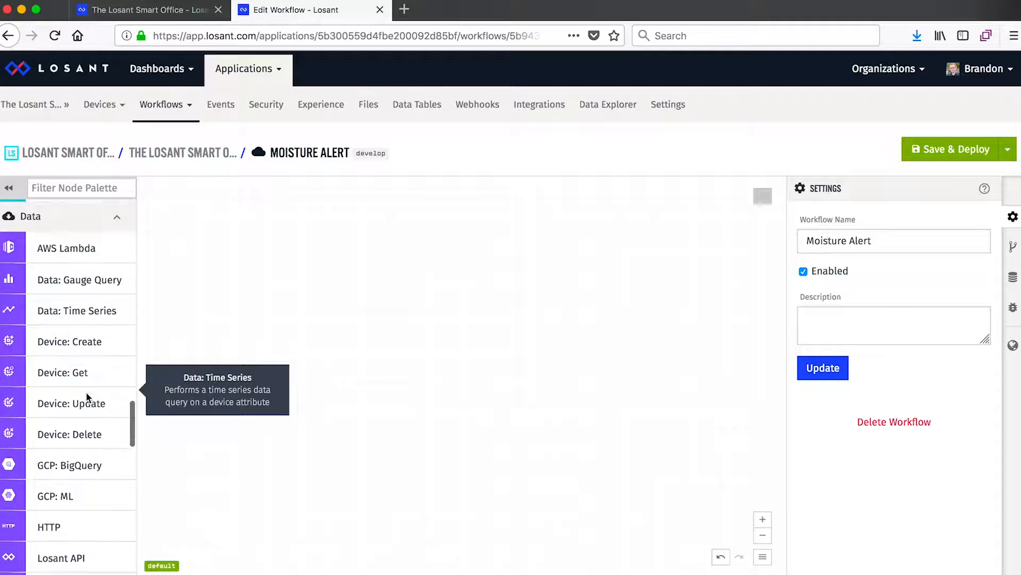
scroll(86, 396, "down", 2)
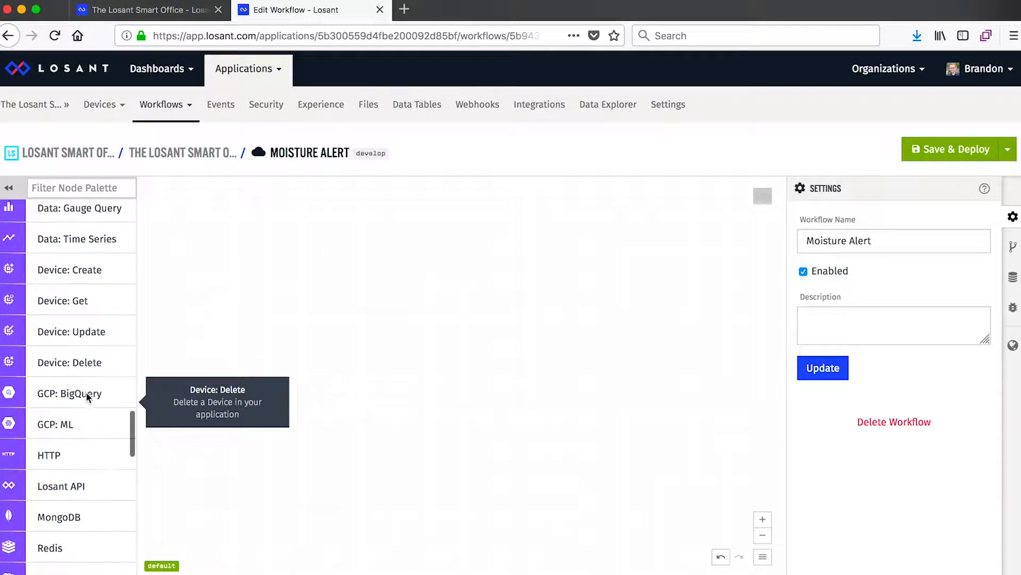
scroll(87, 397, "down", 1)
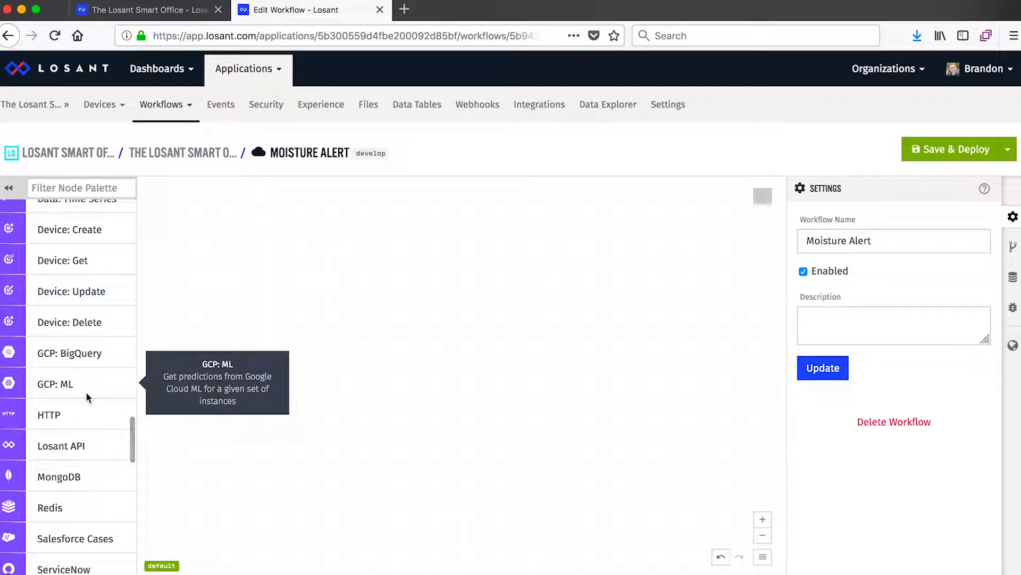
scroll(86, 396, "down", 1)
scroll(87, 396, "down", 2)
scroll(86, 394, "down", 7)
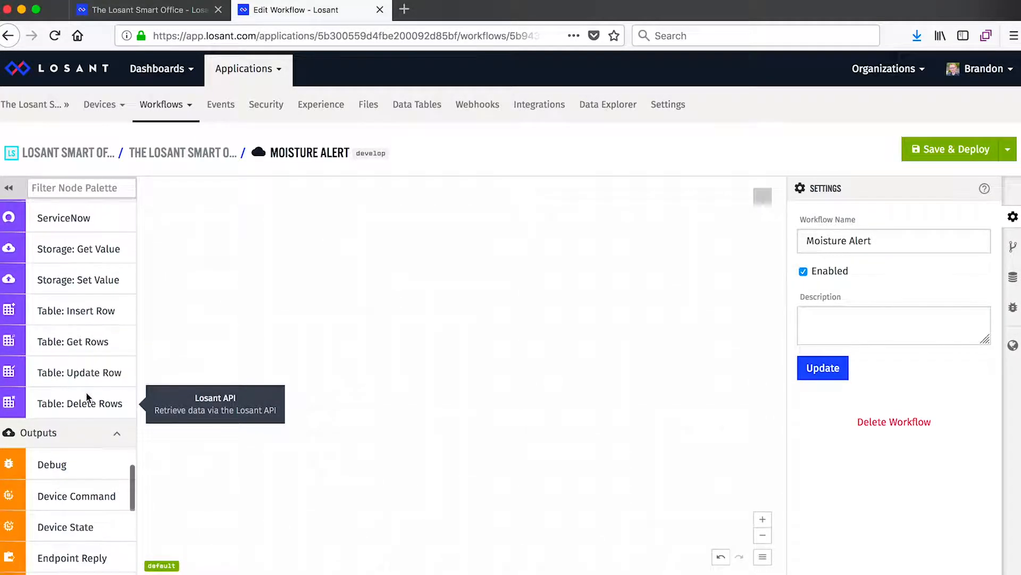
scroll(86, 393, "down", 4)
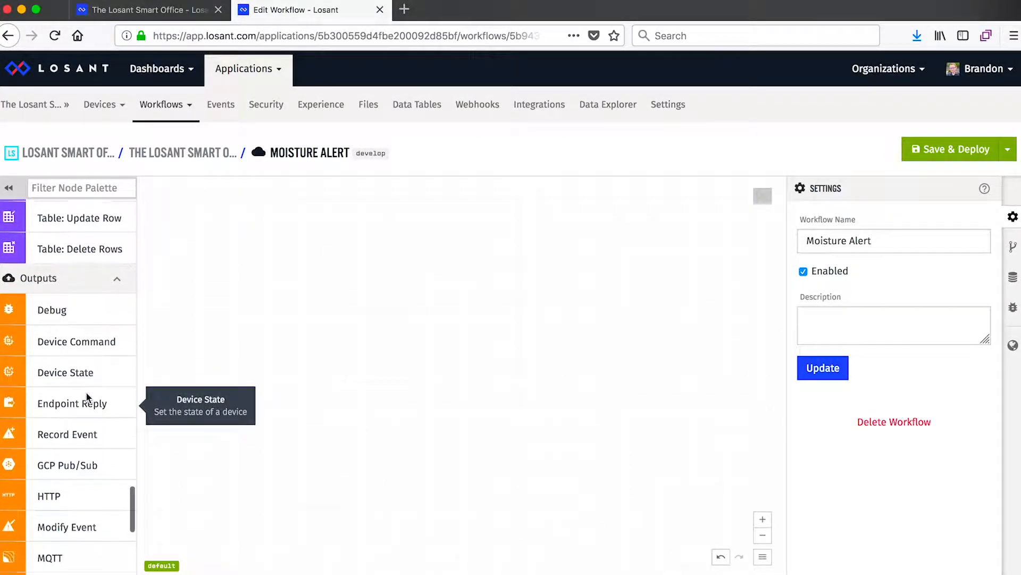
scroll(86, 394, "down", 1)
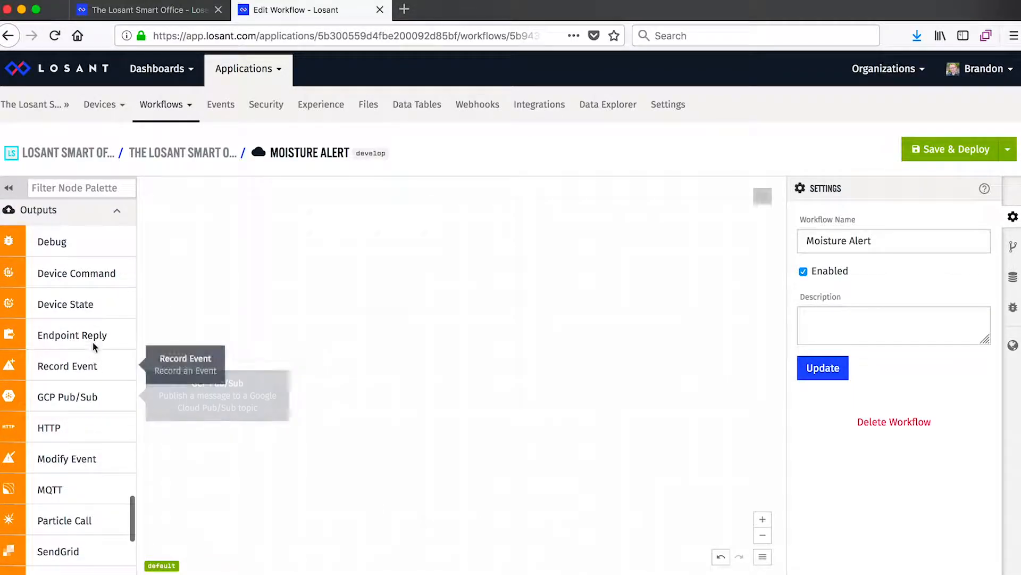
scroll(78, 377, "down", 5)
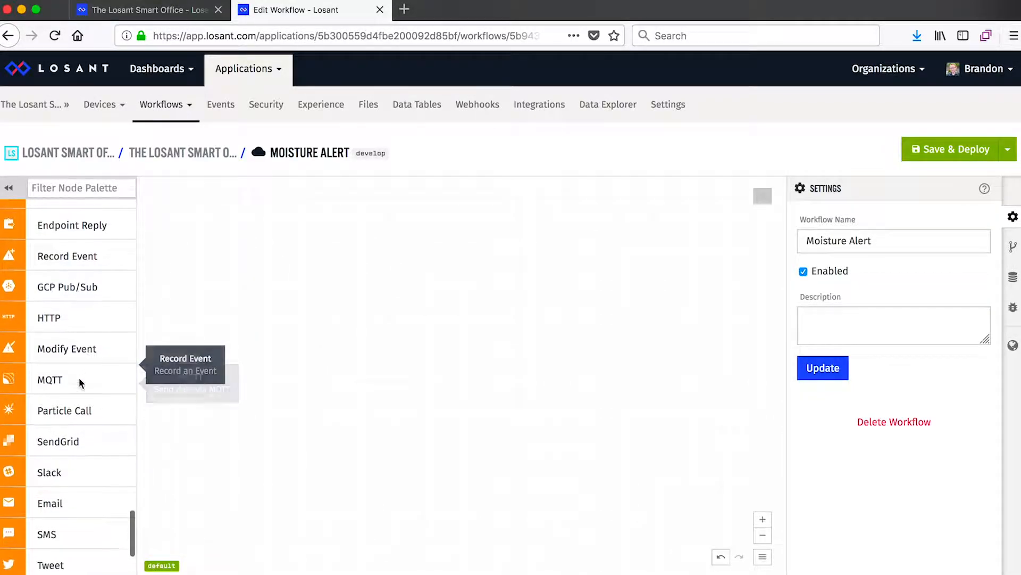
scroll(66, 442, "down", 2)
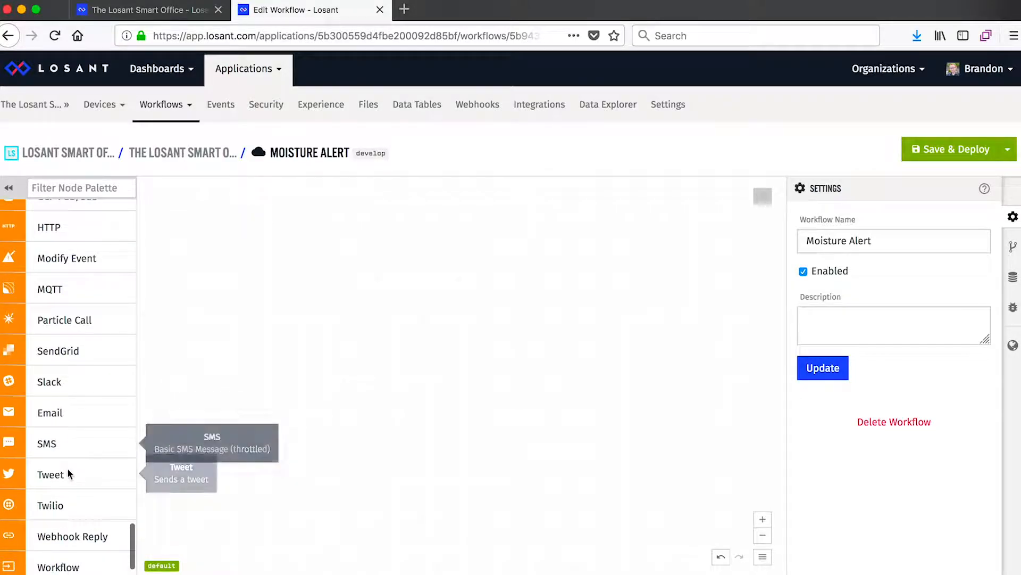
scroll(68, 468, "down", 2)
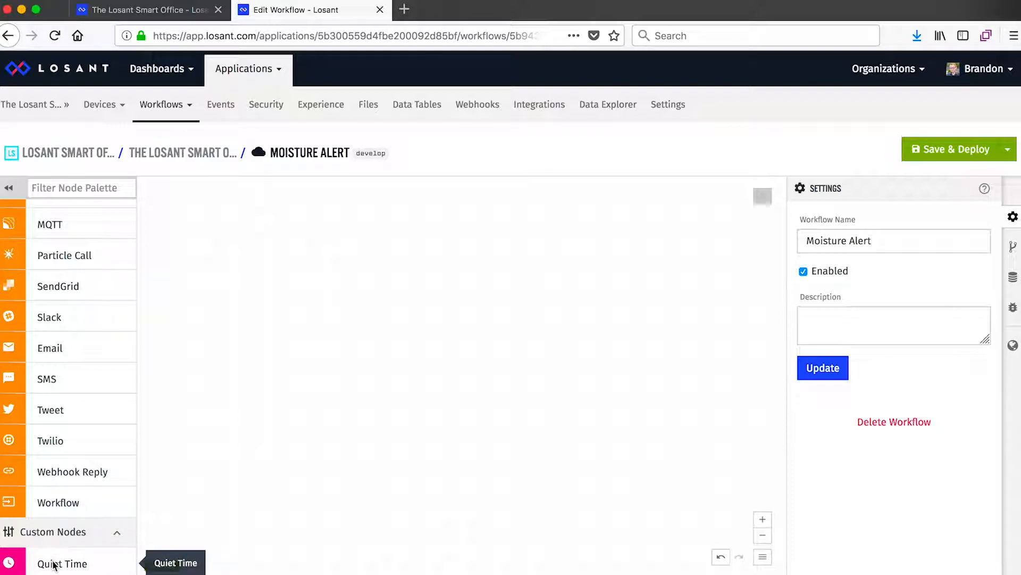
scroll(54, 565, "up", 15)
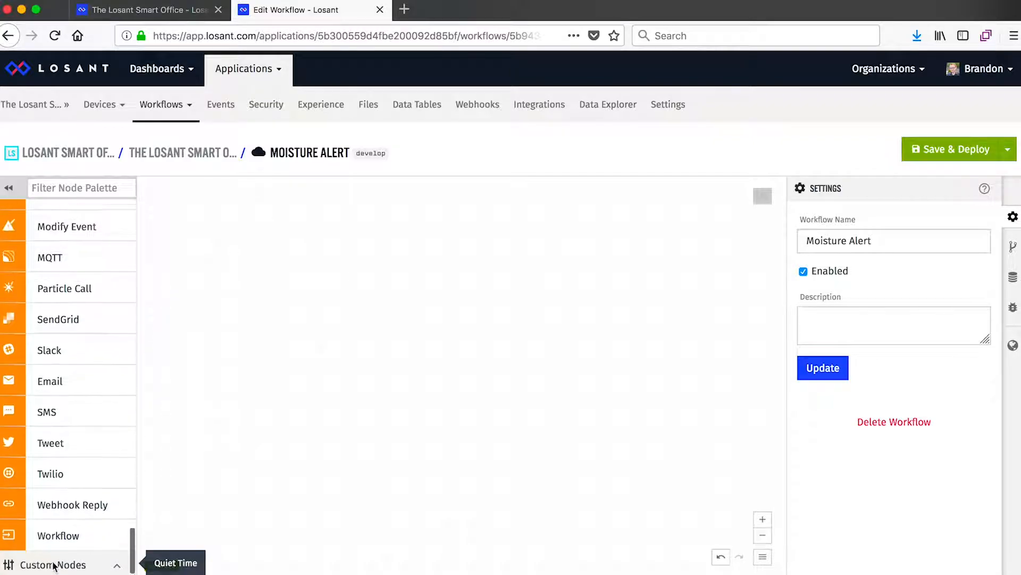
scroll(54, 565, "up", 20)
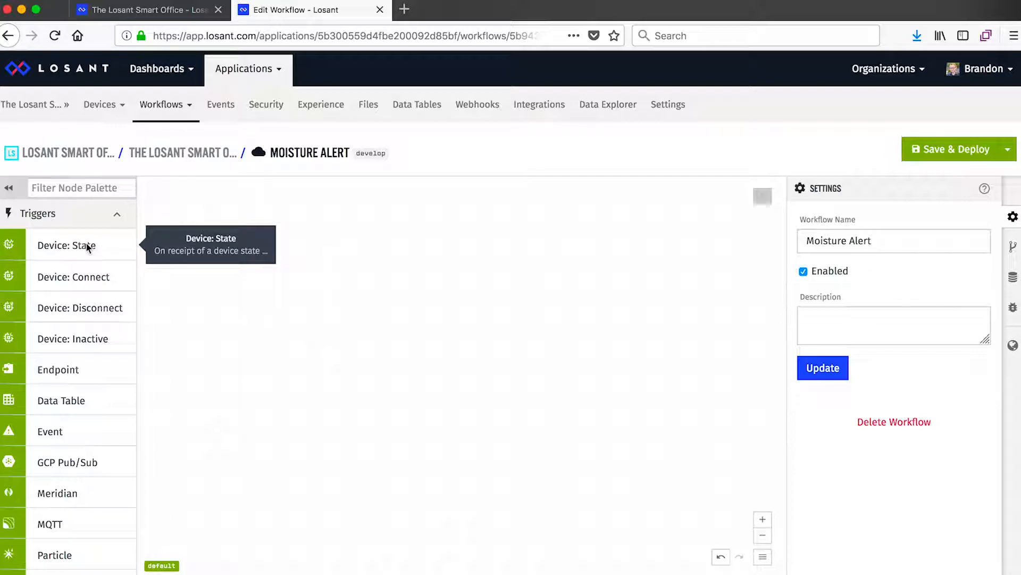
Step: Add a Device: State trigger near the top of the workflow canvas and have it trigger on the device "Betty the Orchid"
left_click_drag(72, 240, 251, 208)
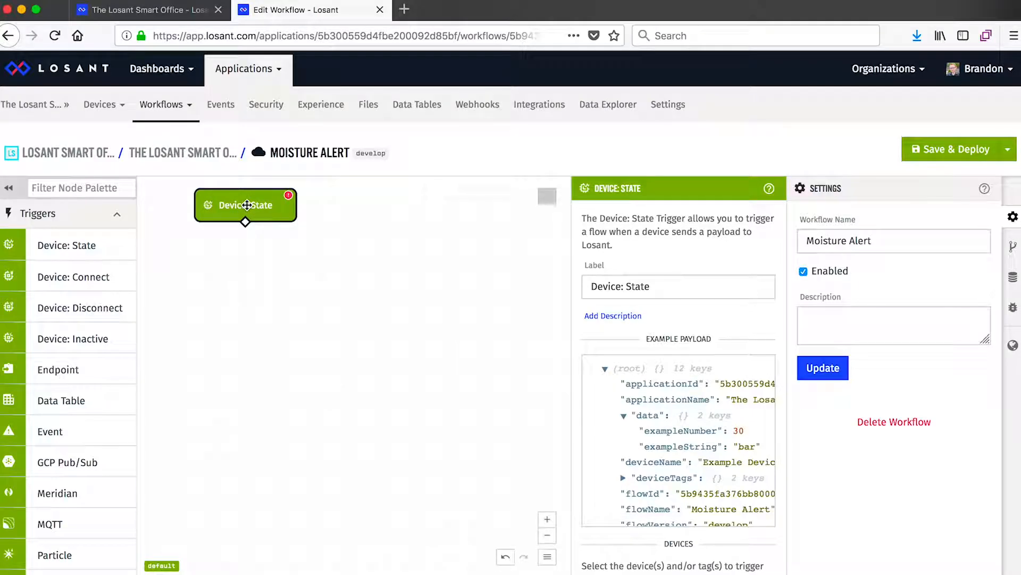
scroll(577, 314, "down", 4)
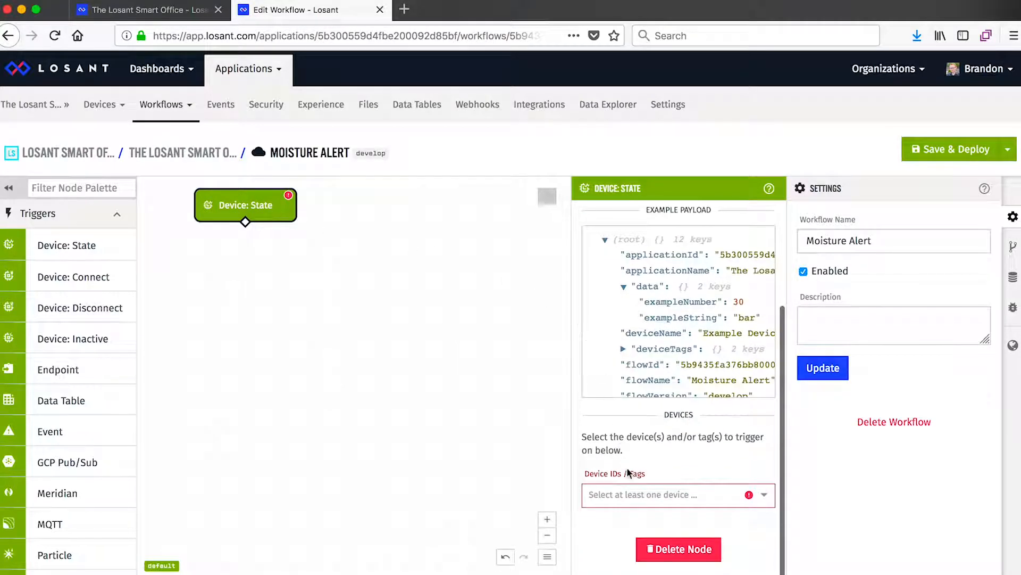
left_click(628, 496)
left_click(632, 522)
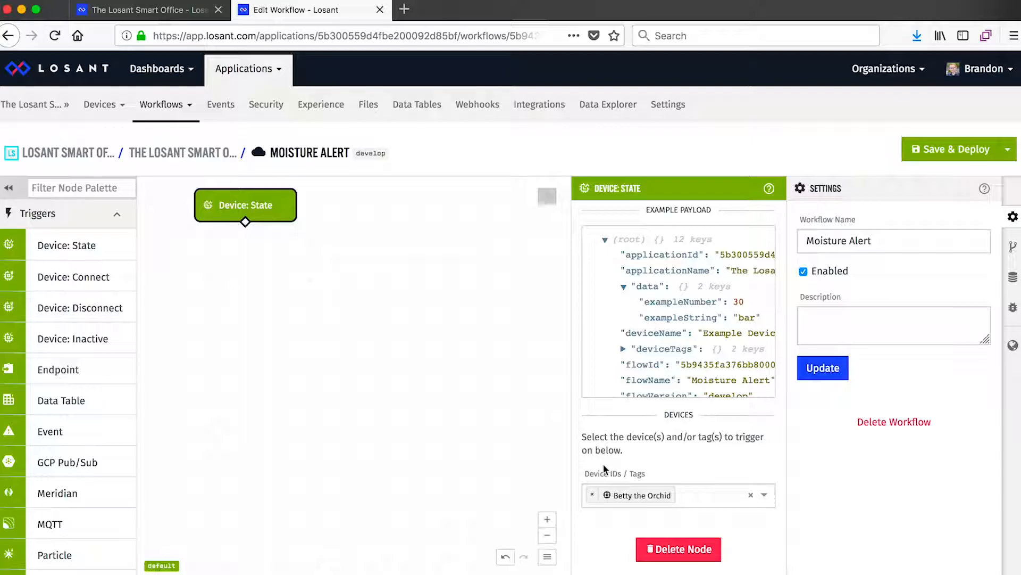
Step: Add a Conditional node connected below the Device: State trigger, with the expression "{{ data.moisture }} < 400"
scroll(72, 308, "down", 15)
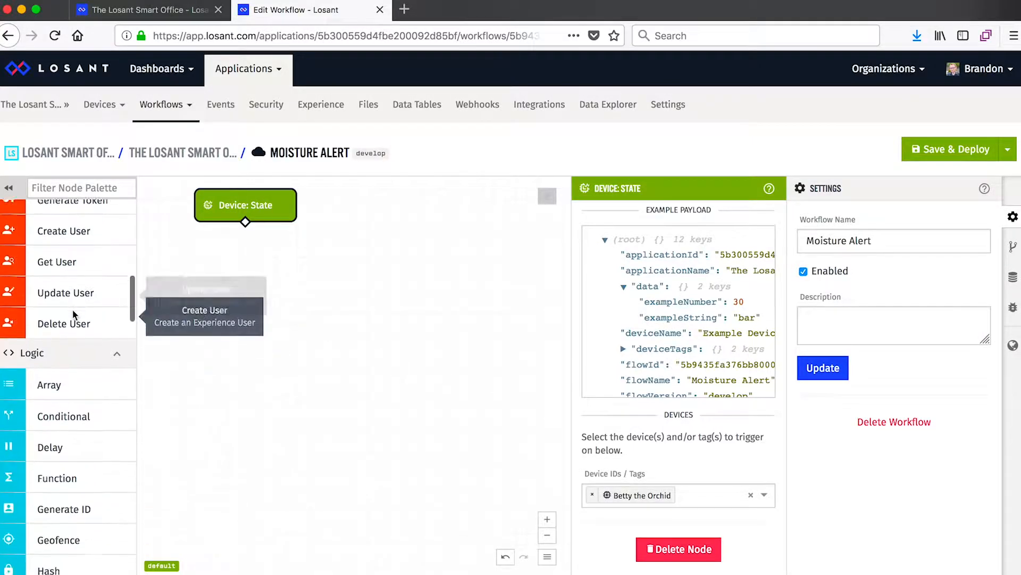
left_click_drag(57, 371, 244, 274)
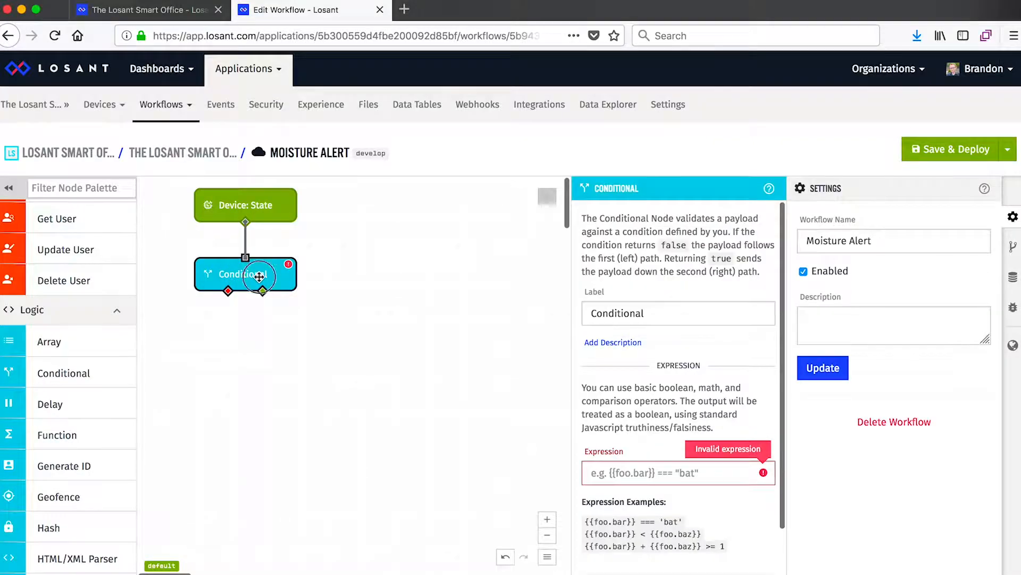
left_click(628, 472)
type("{{")
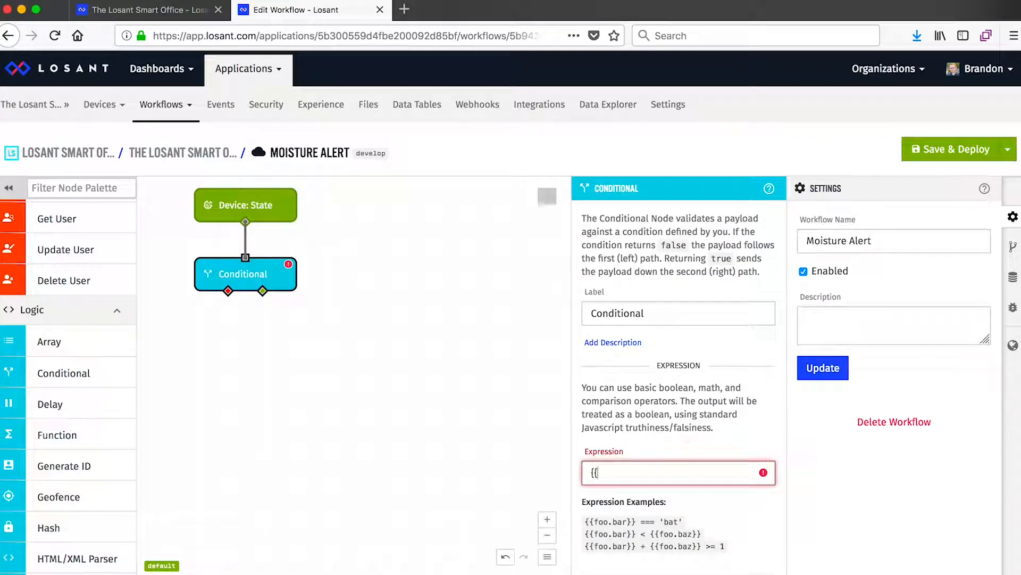
type(" data.moisture }} < 400")
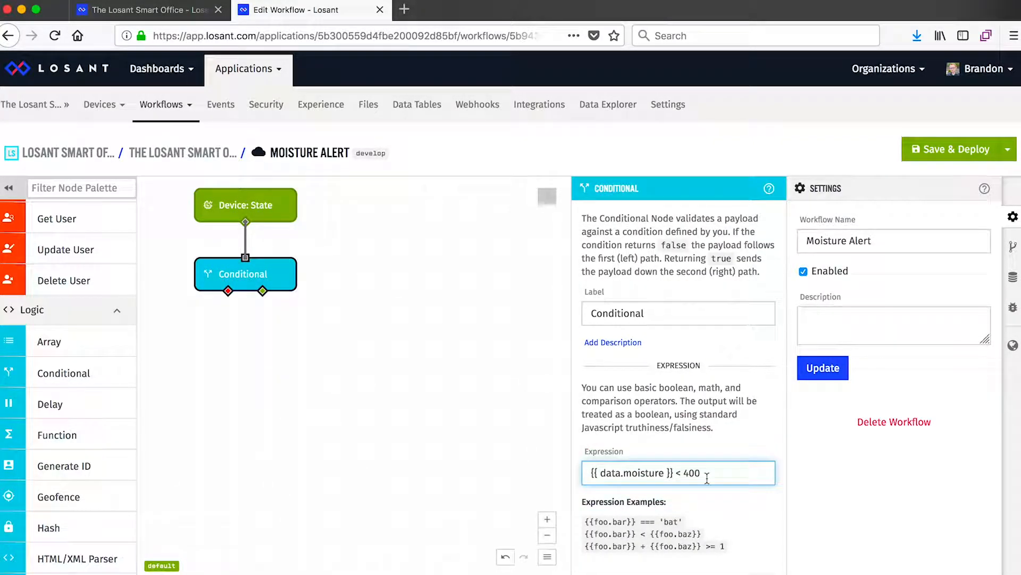
left_click_drag(675, 474, 582, 472)
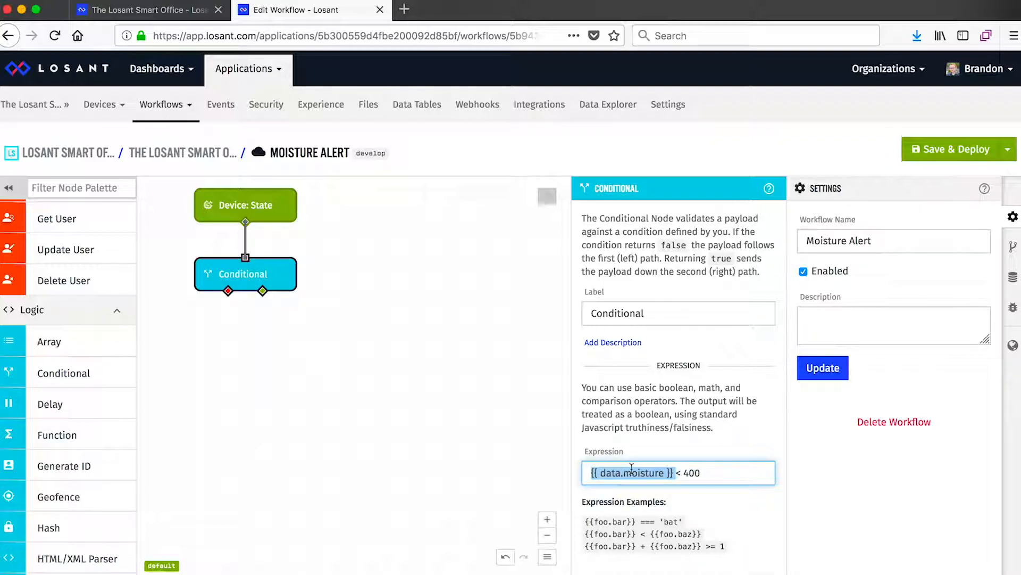
left_click(660, 473)
left_click_drag(673, 474, 593, 468)
double_click(687, 472)
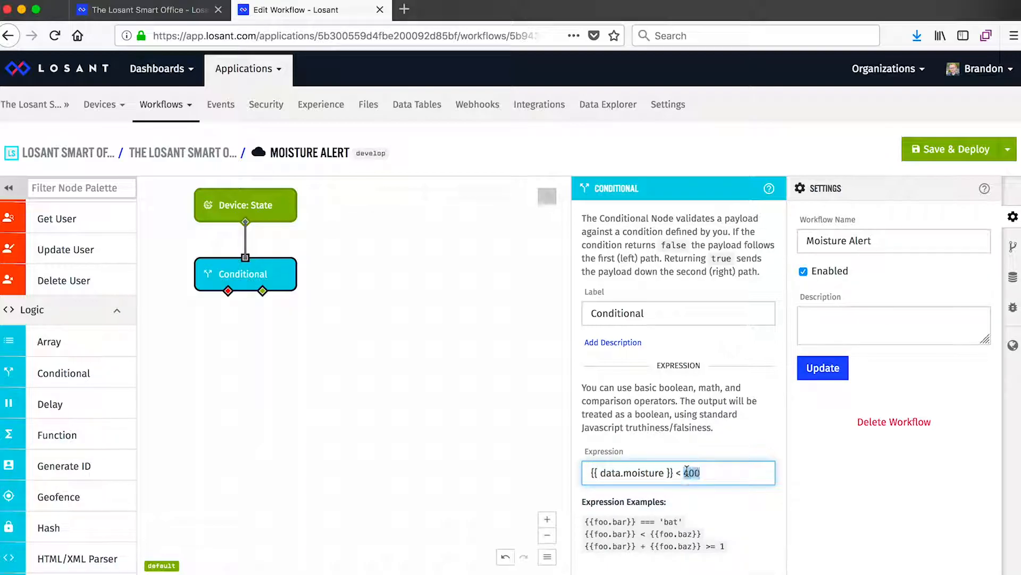
Step: Add an Email node connected to the Conditional node's true output and enter the recipient's email address
left_click(690, 472)
scroll(126, 319, "down", 20)
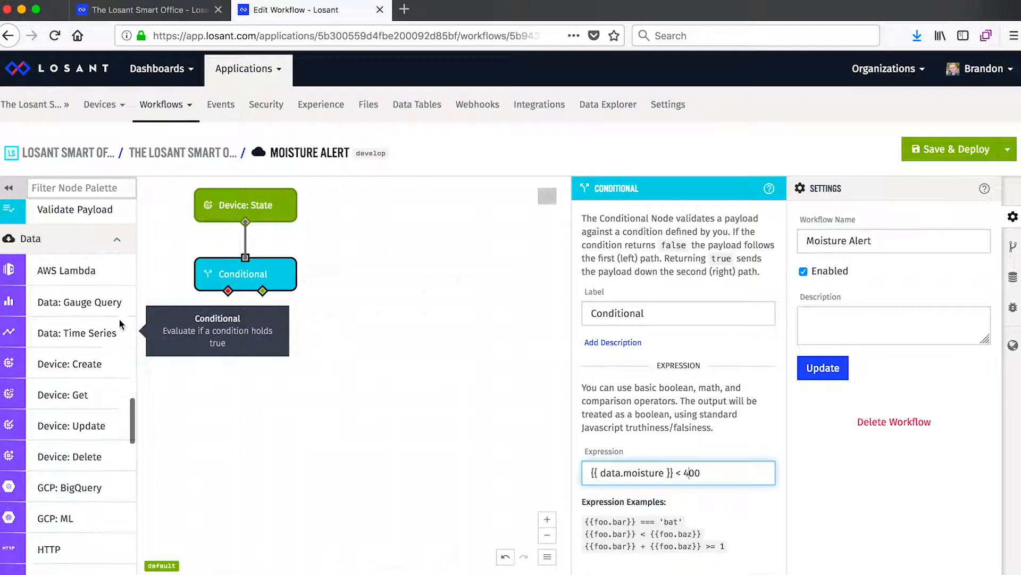
left_click_drag(80, 422, 269, 335)
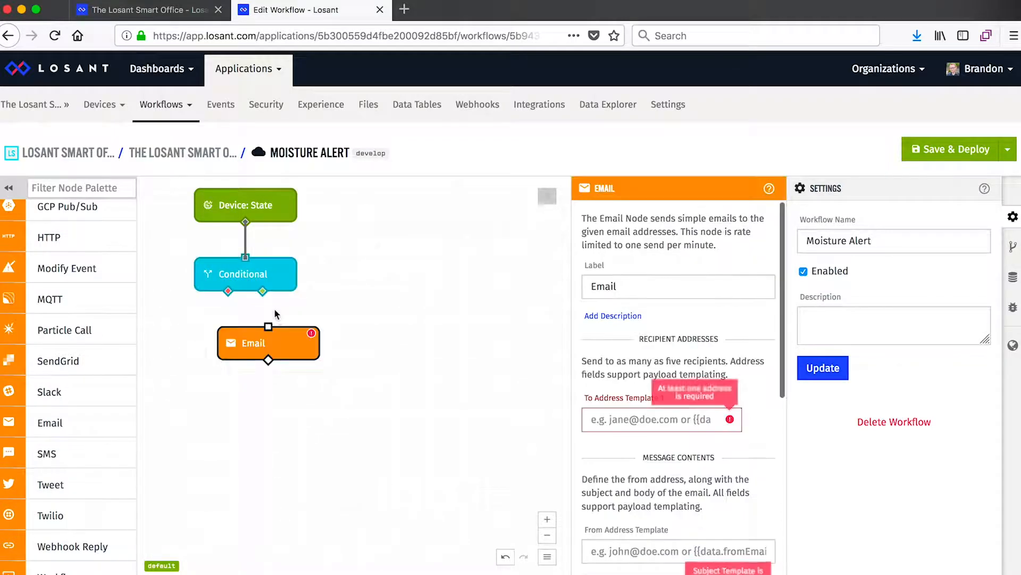
left_click(588, 413)
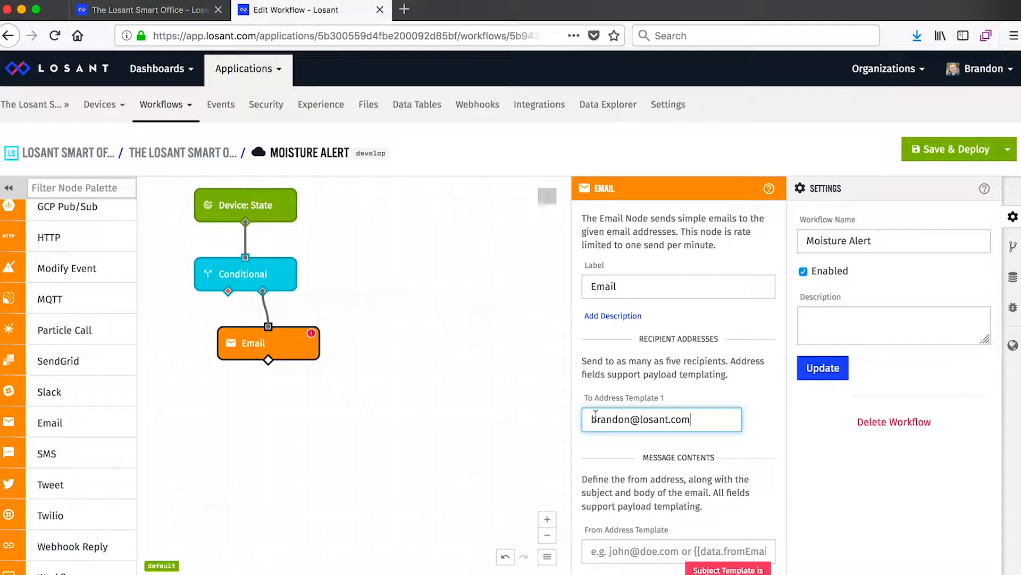
Step: Set the email subject to "Moisture Level Low!" and replace the body template with "Moisture Low at {{ data.moisture }}!"
scroll(746, 473, "down", 3)
scroll(746, 474, "down", 3)
left_click(676, 401)
type("Moisture Level Loq")
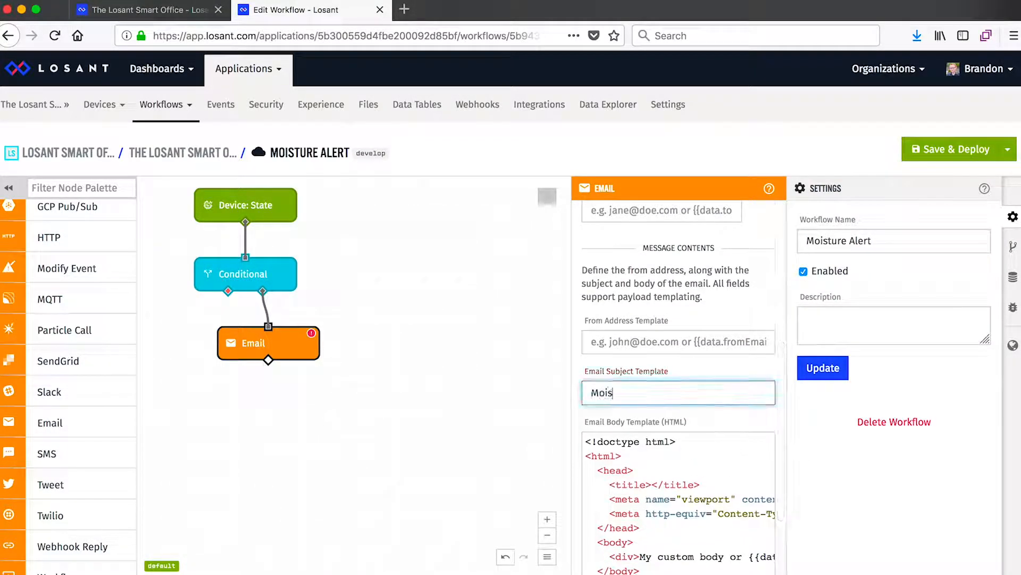
left_click(678, 485)
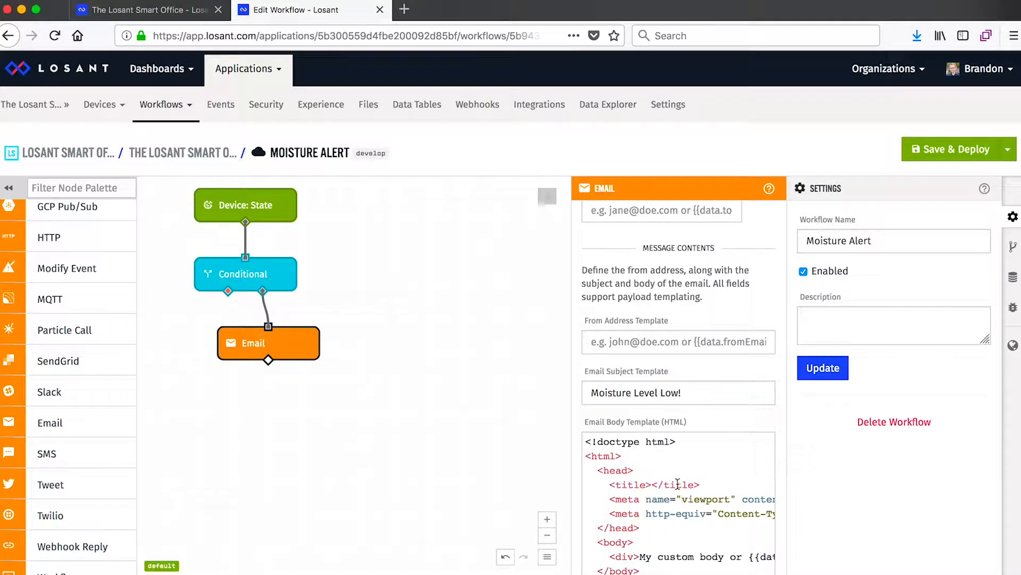
key("super+a")
key("BackSpace")
type("Moisture Low at ")
type("{{ data.moisture }}!")
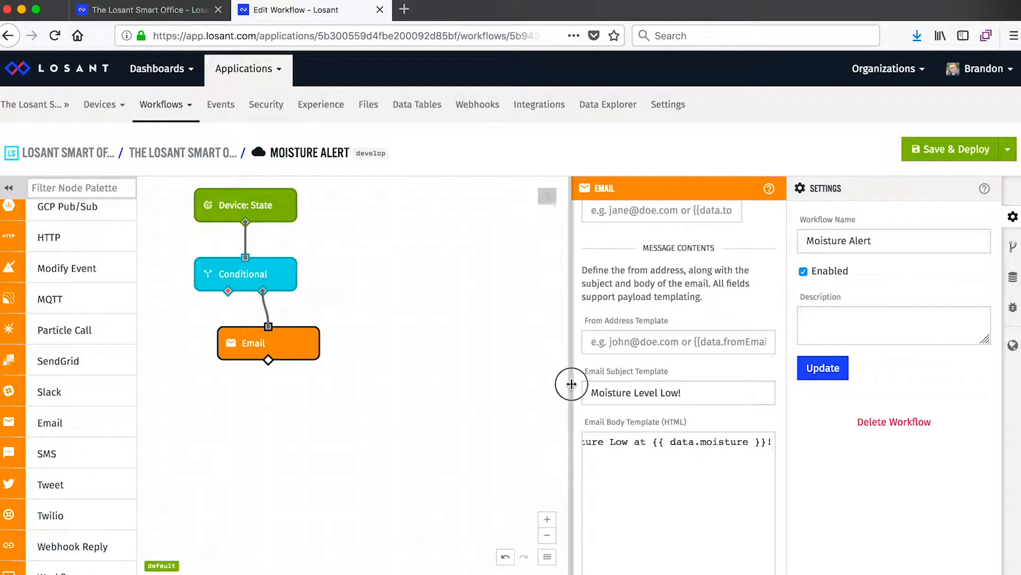
Step: Widen the Email node's settings to review its recipient and body template, and save and deploy the workflow
left_click_drag(570, 383, 500, 383)
scroll(591, 402, "up", 1)
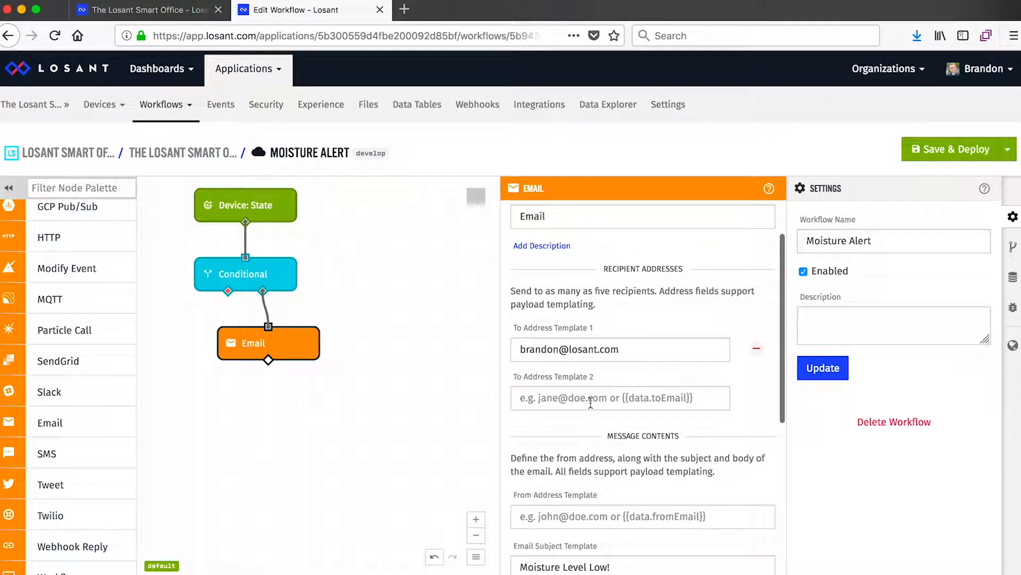
left_click_drag(622, 349, 513, 349)
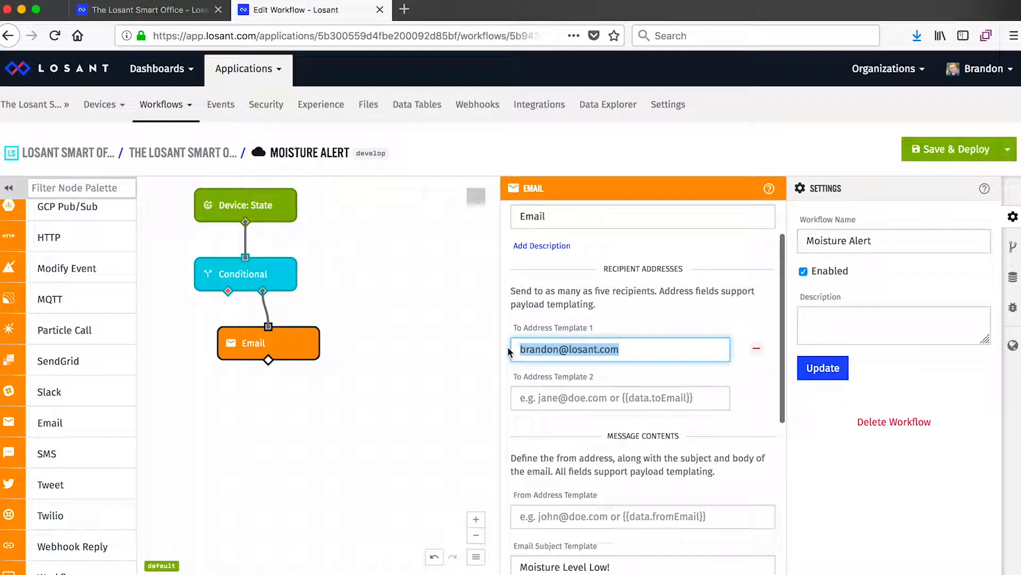
scroll(594, 349, "down", 5)
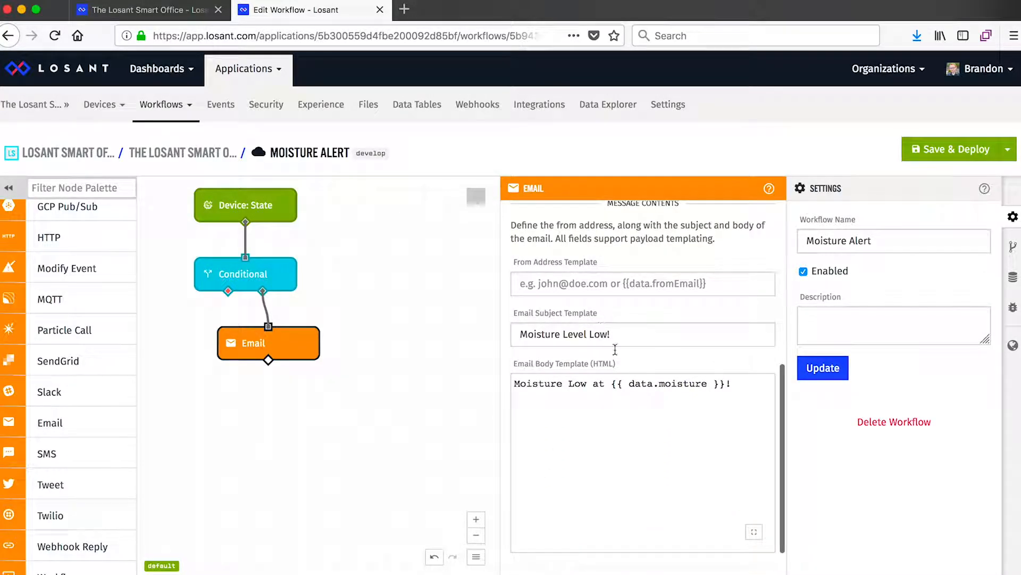
left_click_drag(727, 383, 609, 383)
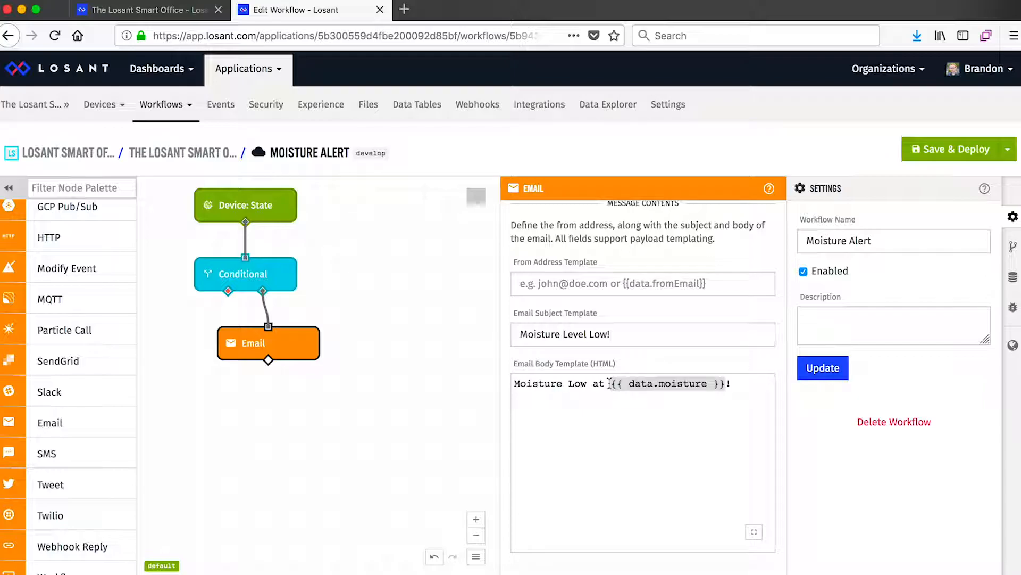
left_click(738, 383)
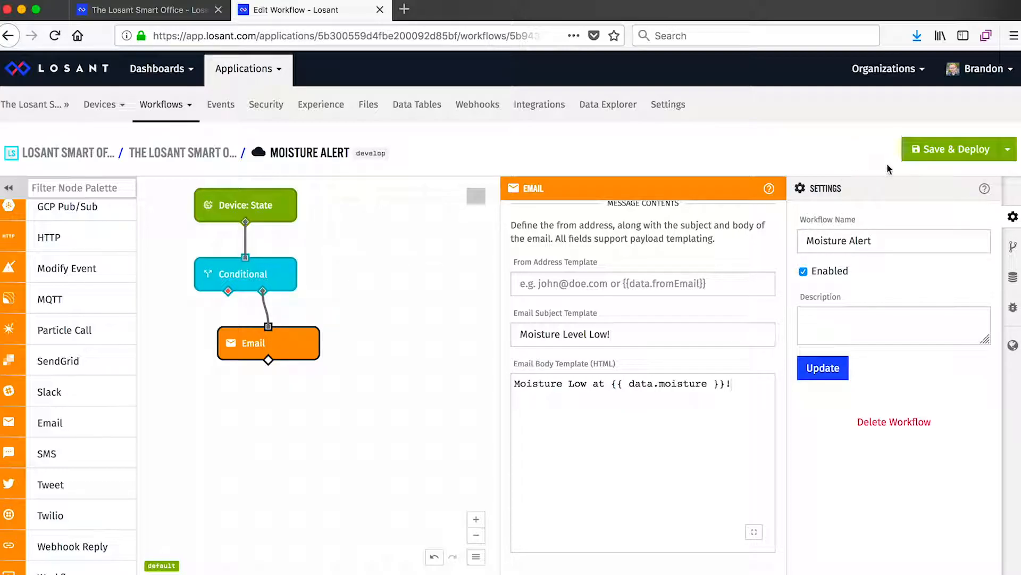
left_click(935, 154)
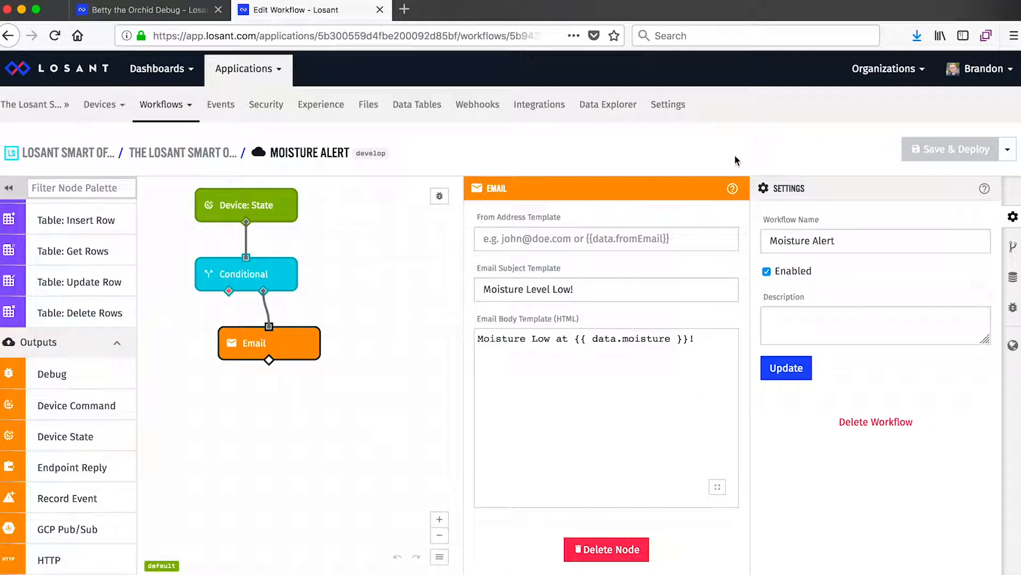
Step: Add a Debug node beside the Conditional, connected to the Device: State trigger, and deploy the workflow to view its debug output
left_click_drag(52, 374, 362, 279)
left_click_drag(246, 223, 360, 258)
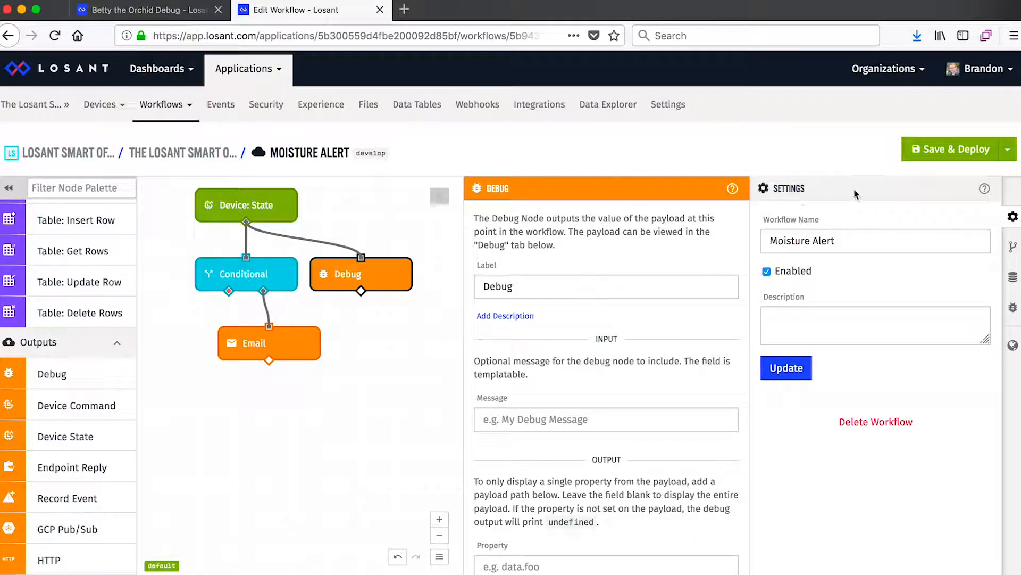
left_click(953, 150)
left_click(1013, 308)
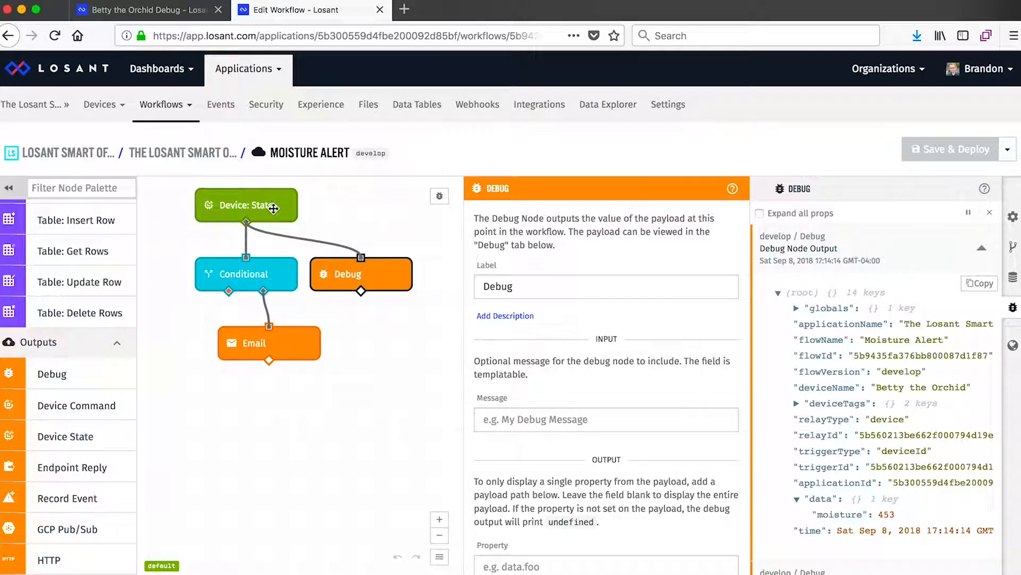
Step: Move the Conditional and Email nodes down and insert a Data: Gauge Query node between the Device: State trigger and the Conditional
left_click(262, 274)
left_click_drag(266, 274, 269, 342)
scroll(126, 295, "up", 10)
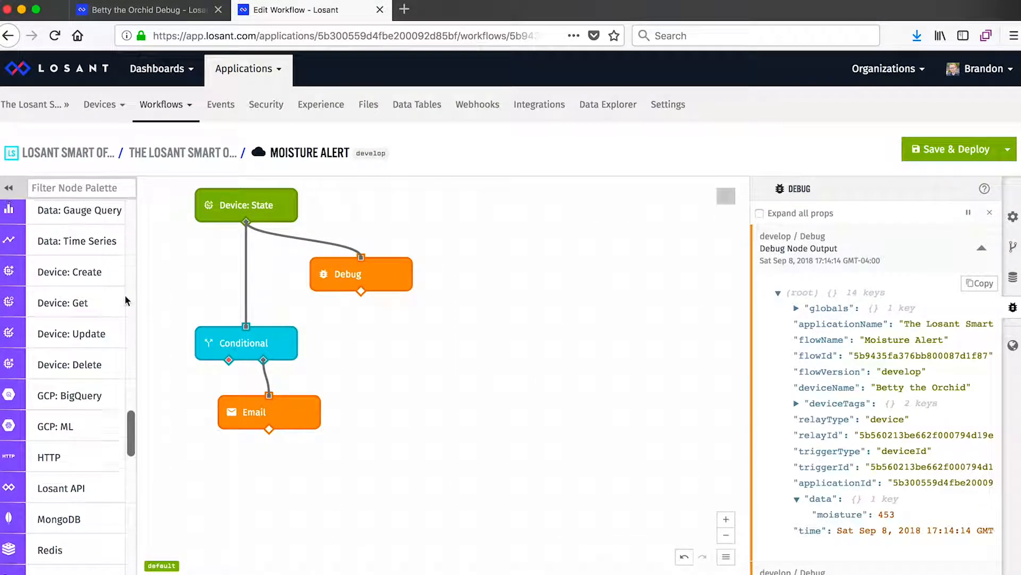
scroll(124, 295, "up", 2)
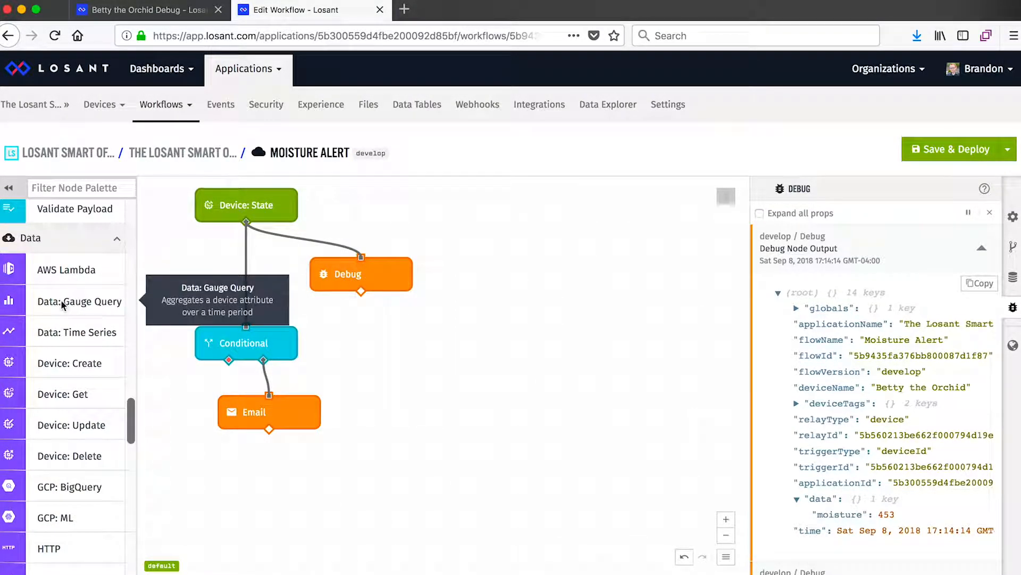
left_click_drag(75, 307, 259, 275)
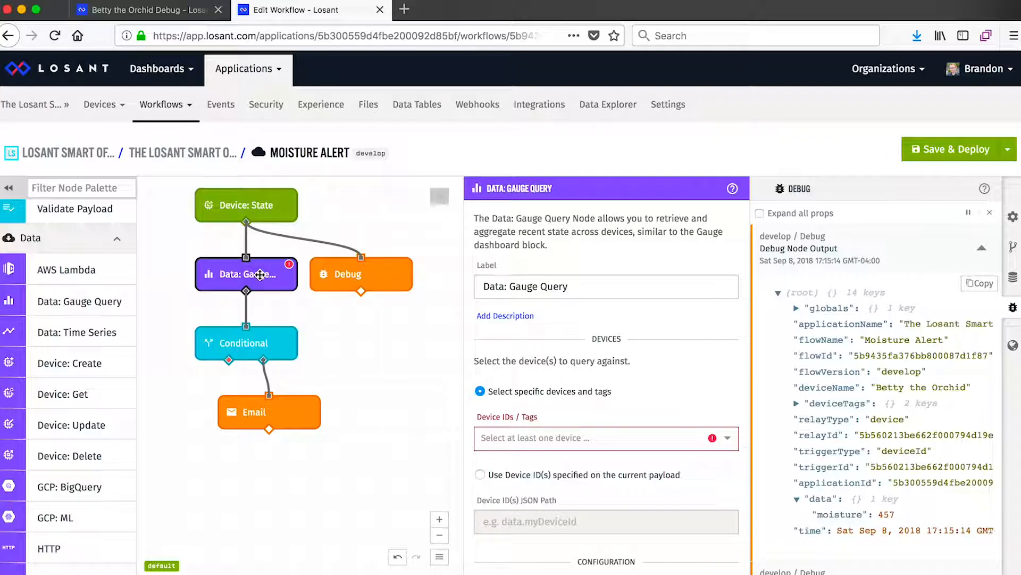
Step: Configure the Gauge Query to read the moisture attribute of "Betty the Orchid" over a time range of 15 minutes
scroll(532, 372, "down", 2)
left_click(513, 383)
left_click(514, 398)
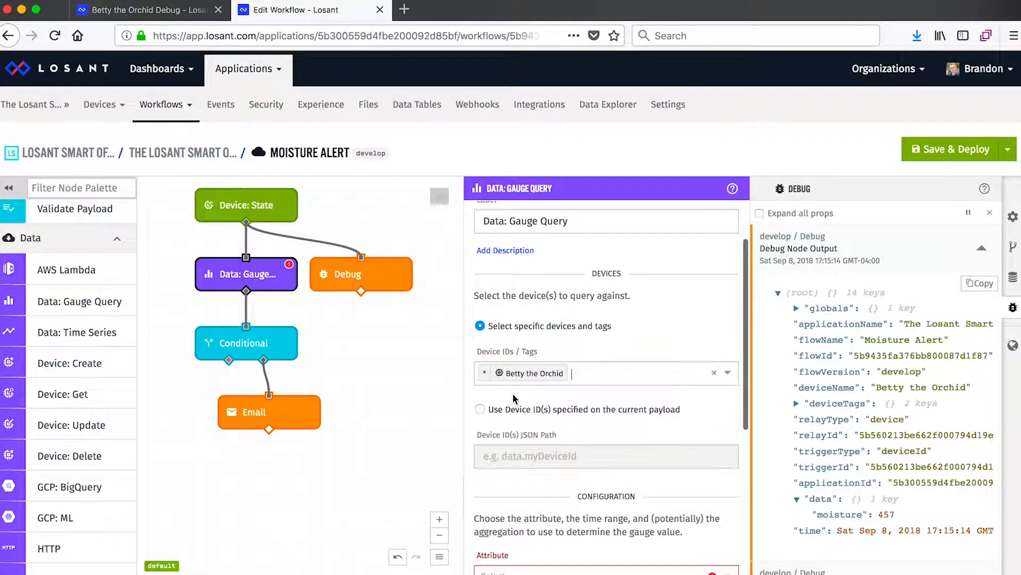
scroll(577, 331, "down", 3)
left_click(576, 337)
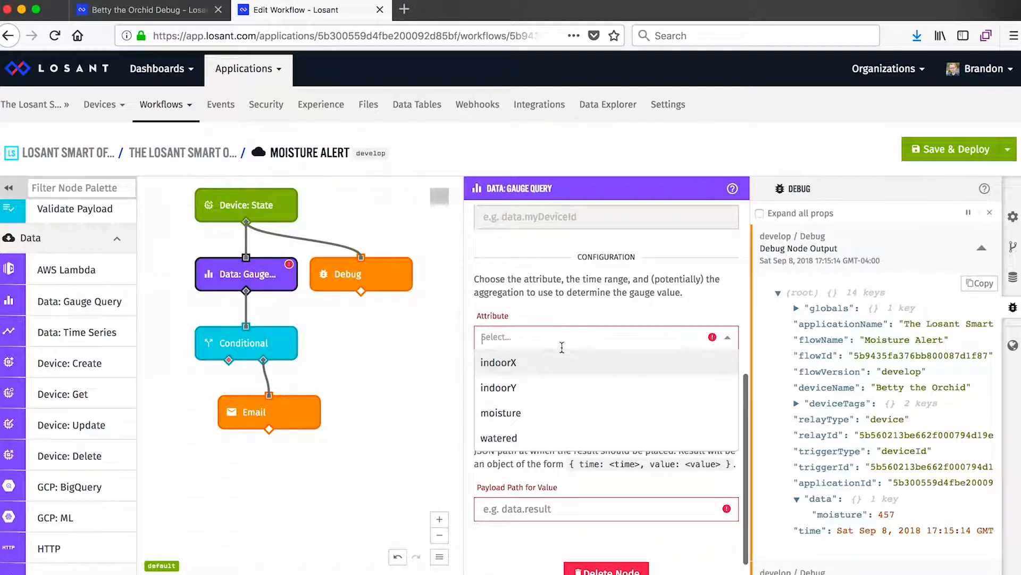
left_click(532, 415)
left_click(611, 388)
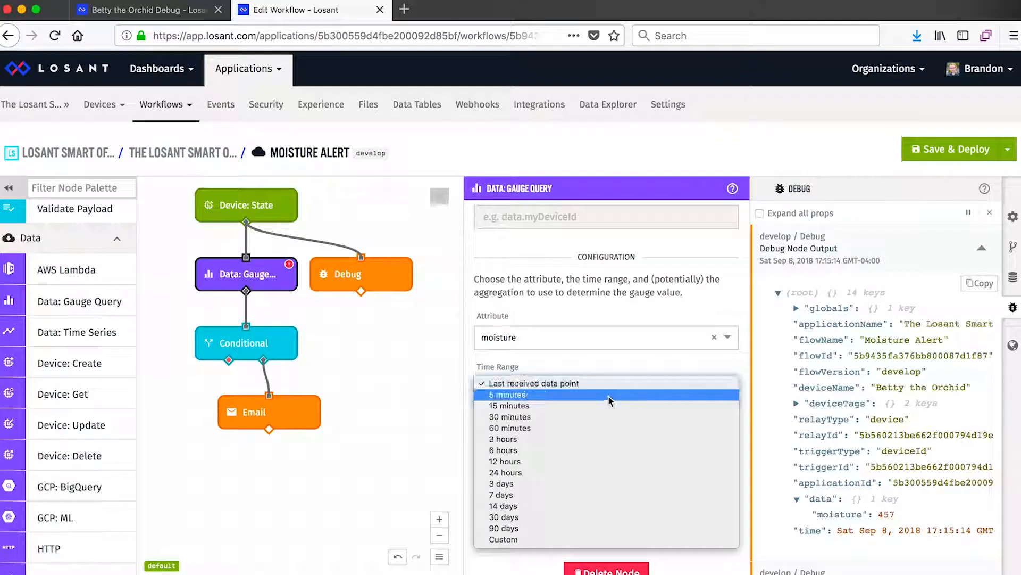
left_click(603, 404)
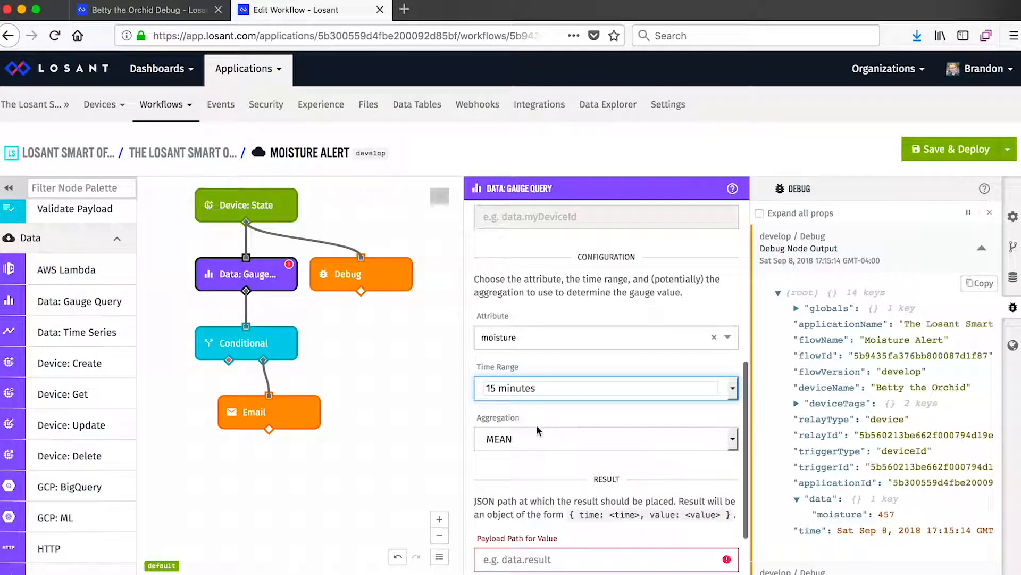
Step: Set the Gauge Query's payload path for the result to data.average, and save and deploy the workflow
scroll(535, 462, "down", 1)
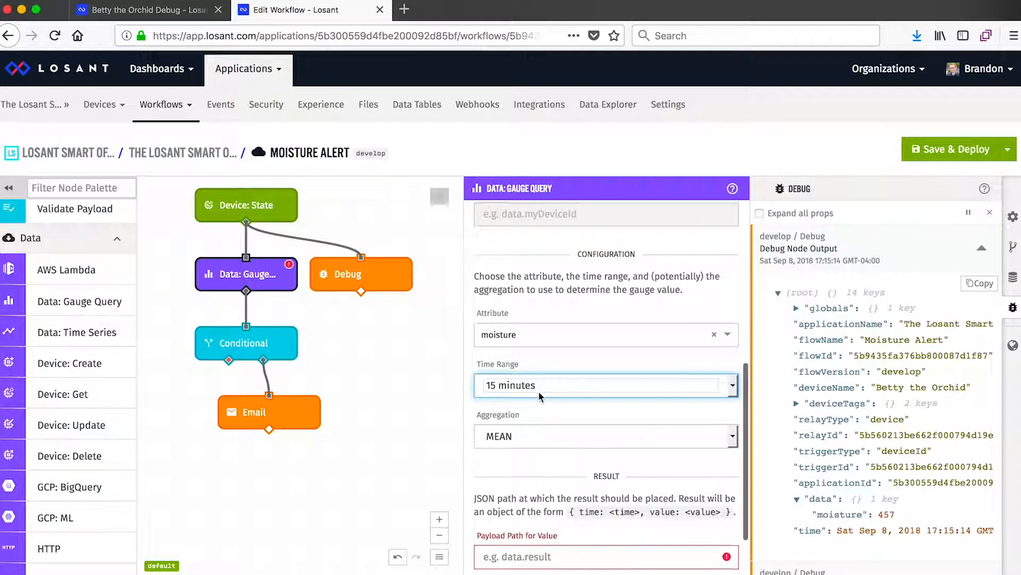
scroll(538, 390, "down", 3)
left_click(539, 484)
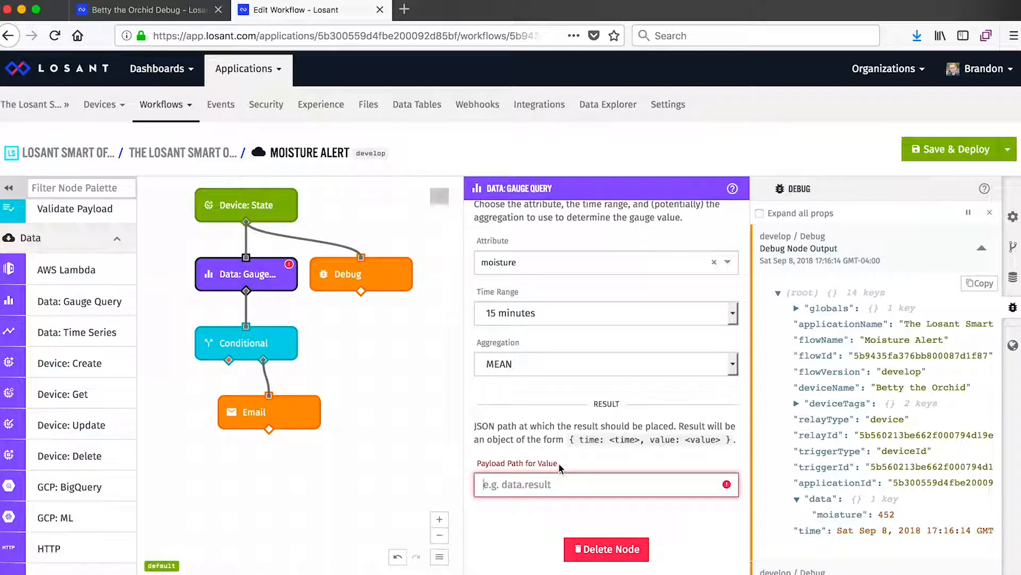
type("data.e")
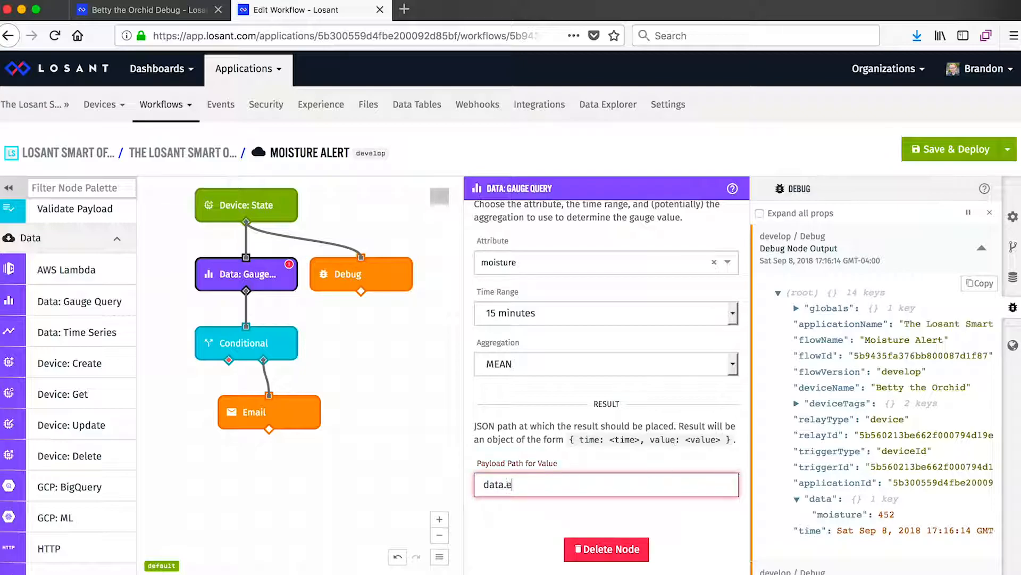
key("BackSpace")
type("average")
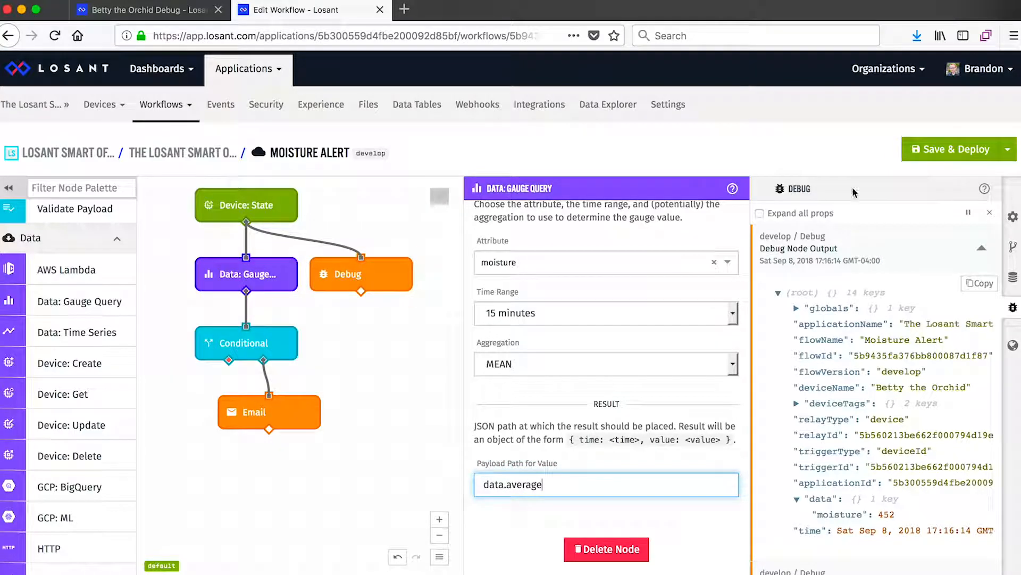
left_click(920, 155)
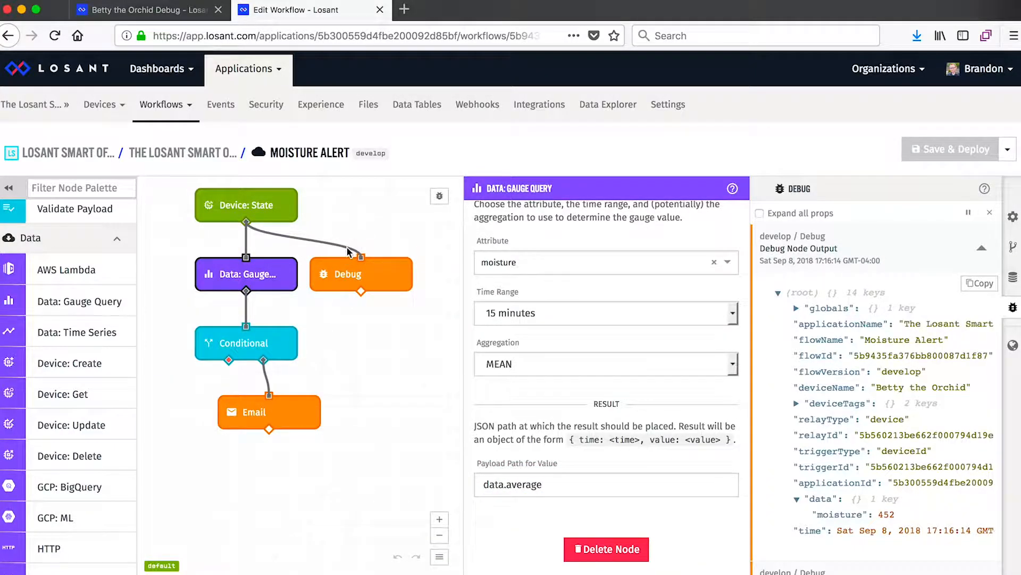
Step: Disconnect the Debug node from the trigger, move it beside the Conditional, connect it to the Gauge Query's output and deploy the workflow
left_click(348, 248)
key("Delete")
left_click_drag(365, 275, 365, 344)
left_click_drag(246, 292, 360, 326)
left_click(950, 149)
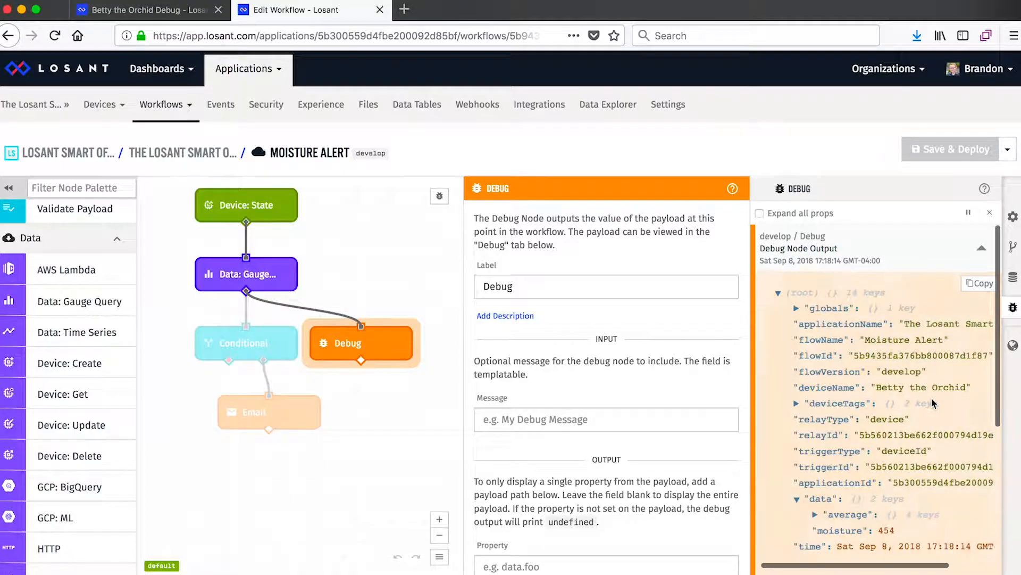
Step: Expand the average object in the debug output, change the Conditional's expression to "{{ data.average.value }} < 500" and deploy the workflow
scroll(932, 399, "down", 1)
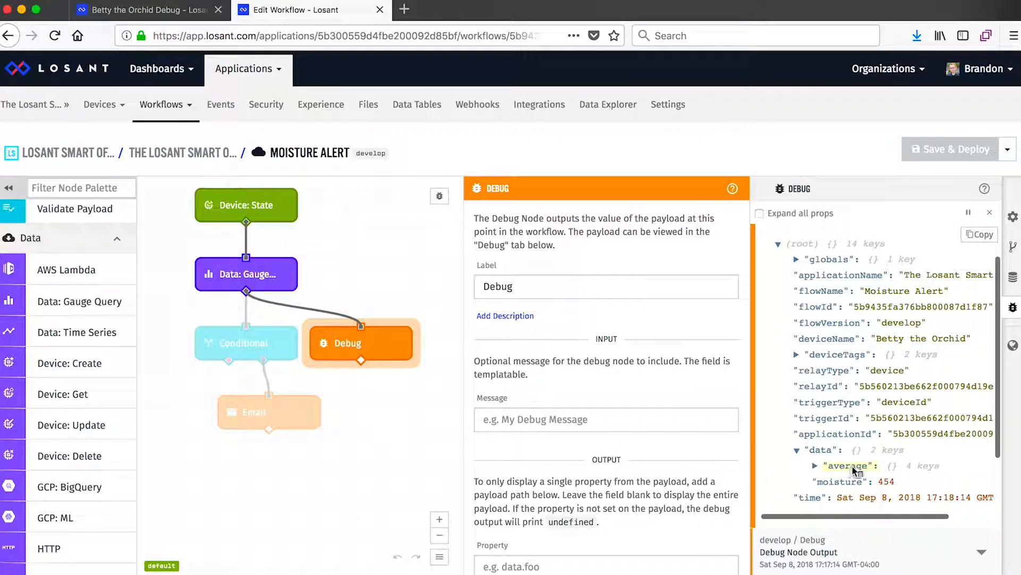
left_click(816, 467)
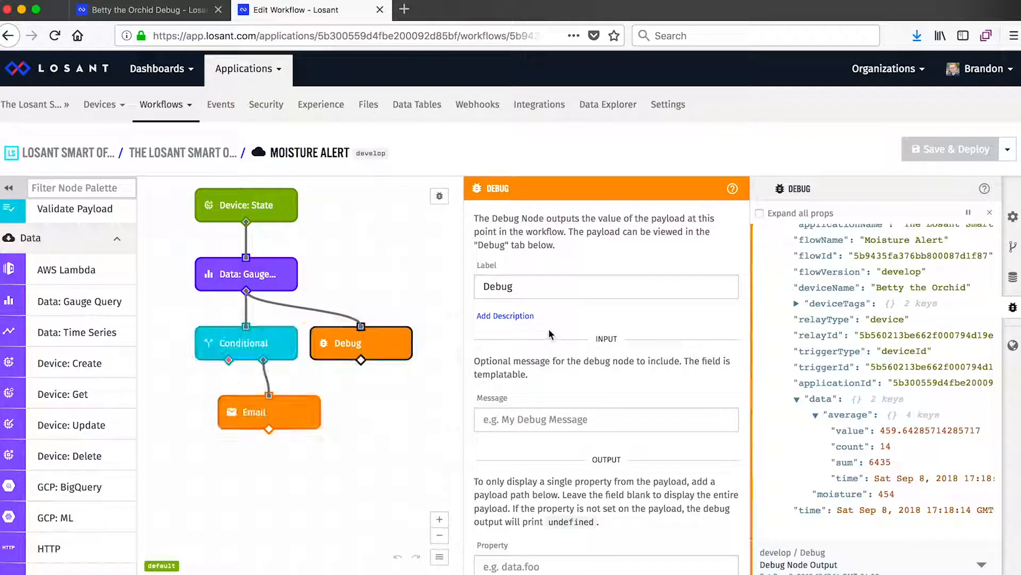
left_click(277, 340)
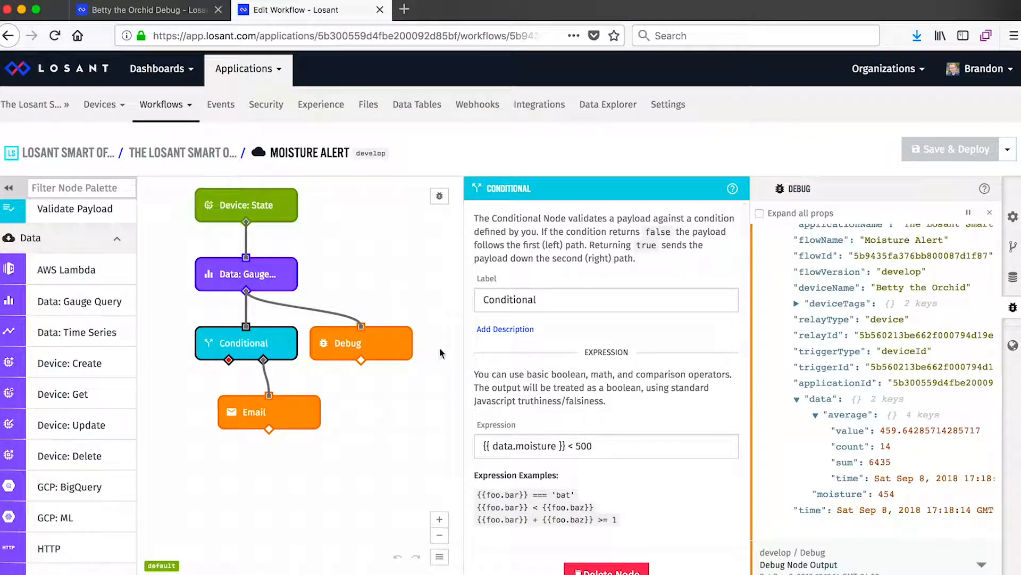
double_click(531, 445)
type("average.value")
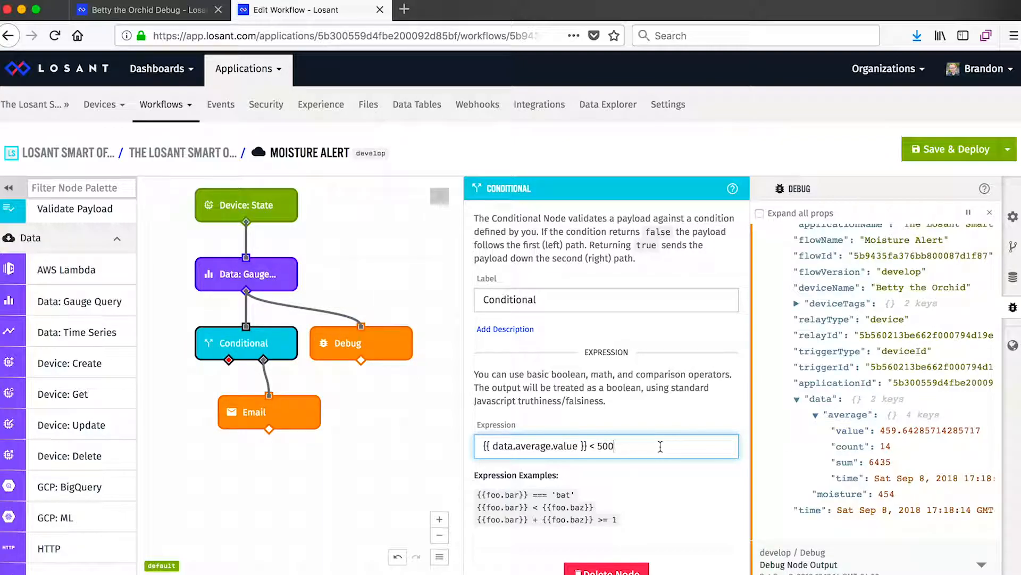
left_click(905, 150)
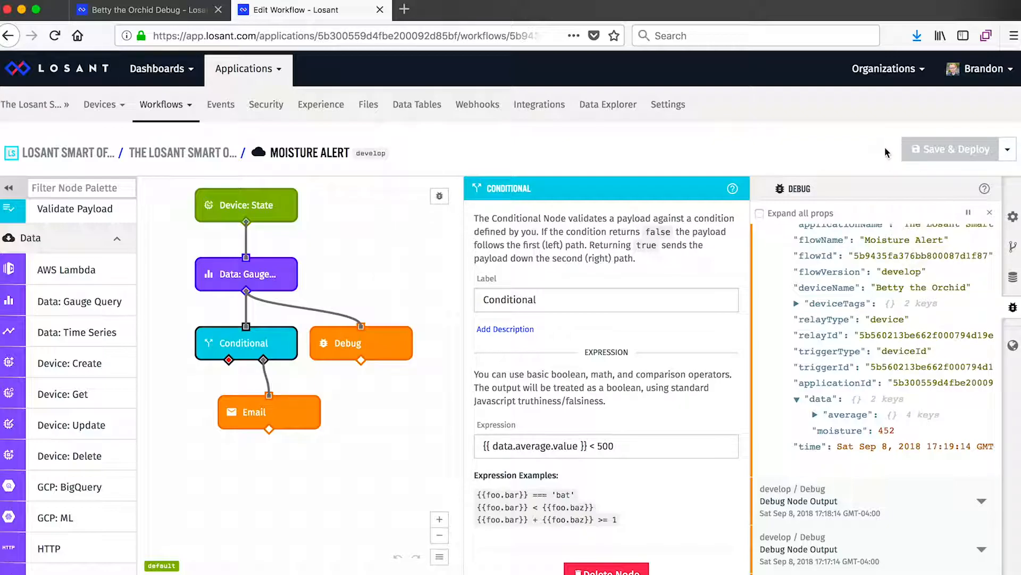
Step: Create a new workflow version named v1.0.0 from develop without making it the default
left_click(1013, 247)
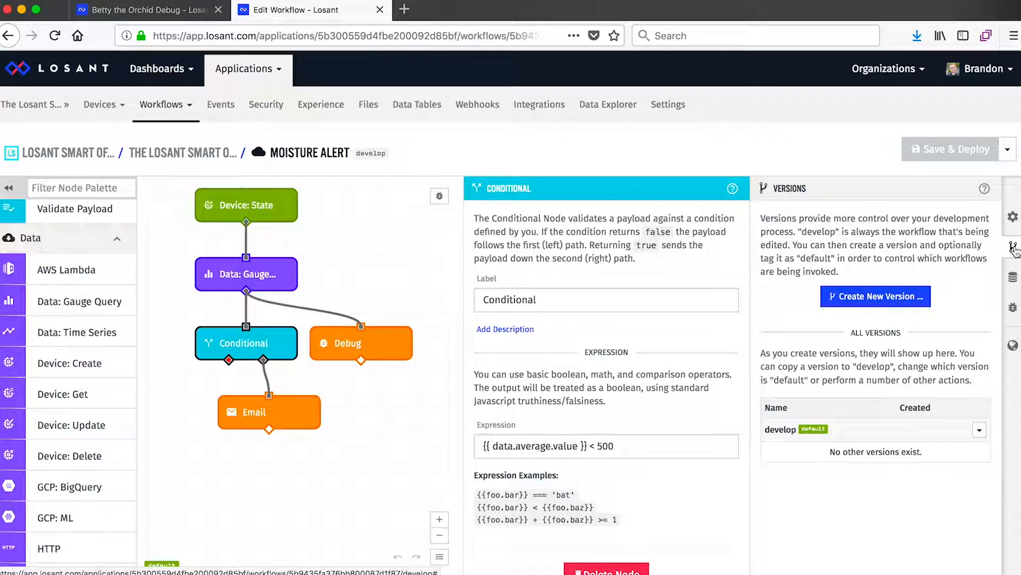
left_click(851, 296)
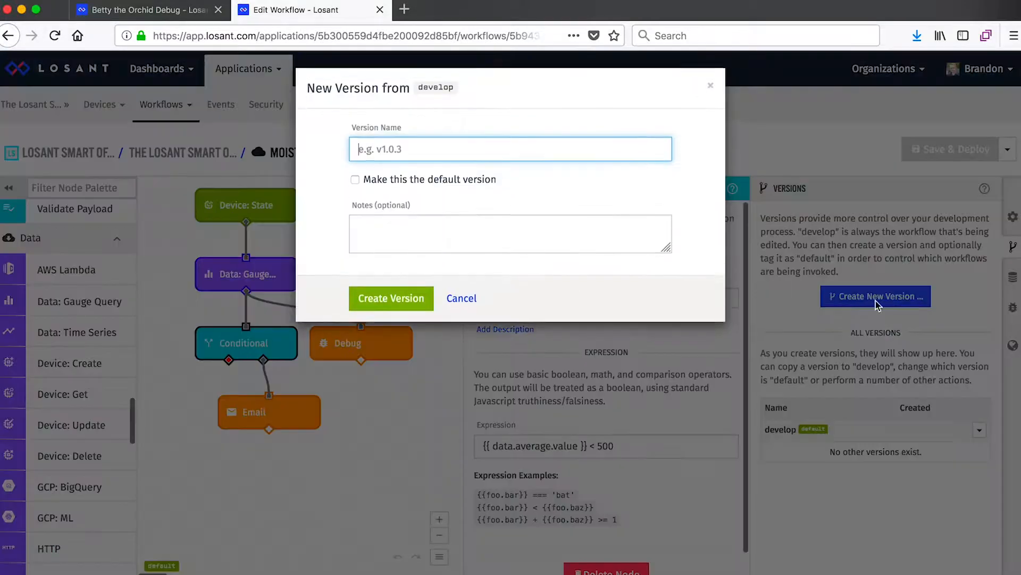
type("v1.0.0")
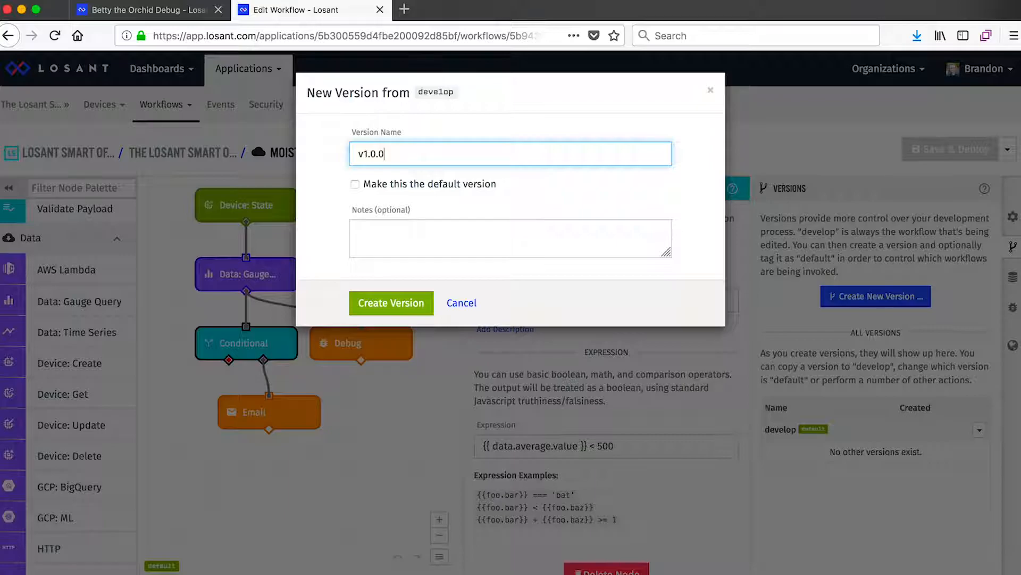
left_click(392, 303)
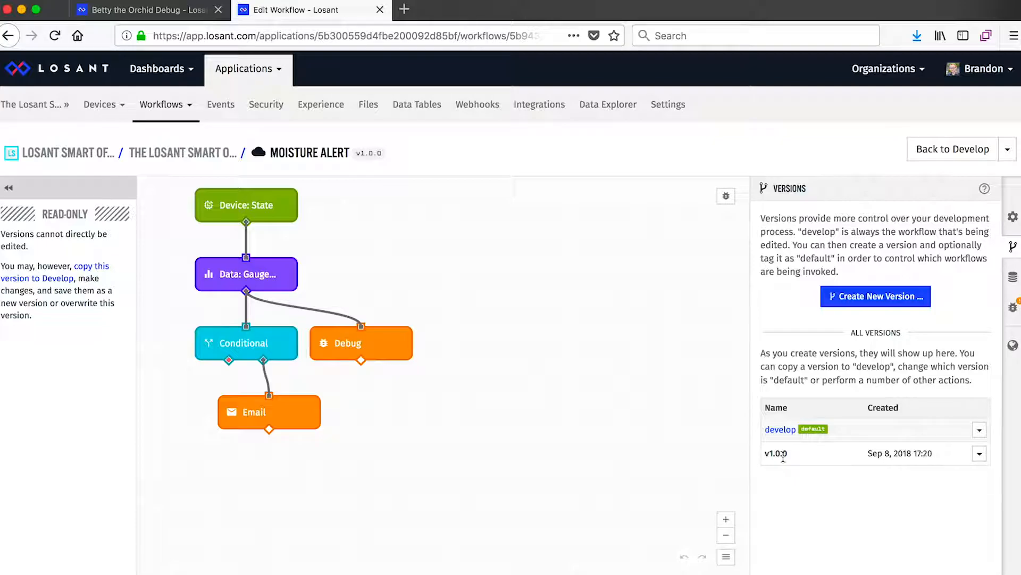
Step: Look at the workflow's storage entries and its global variables
left_click(1013, 278)
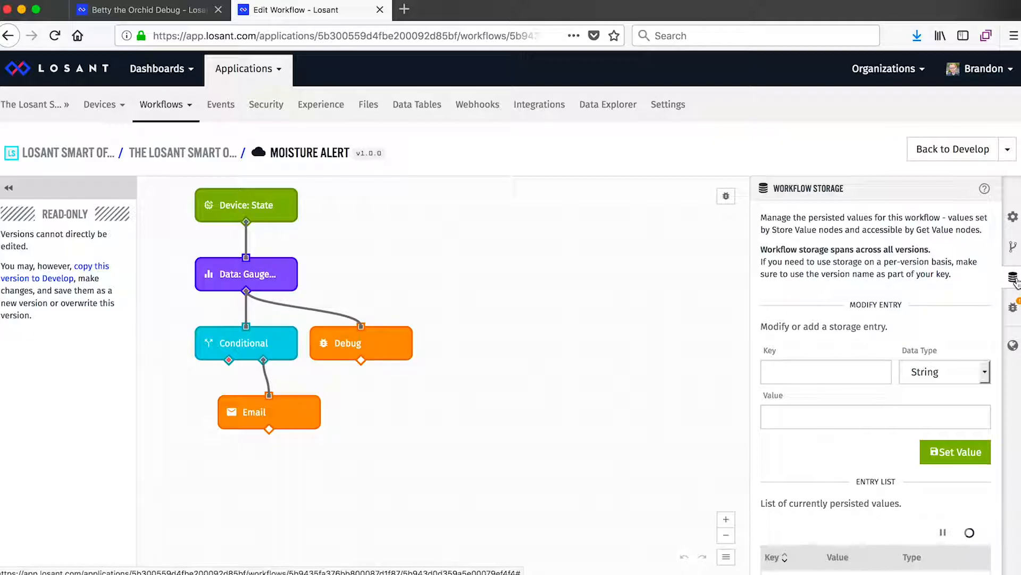
left_click(1013, 345)
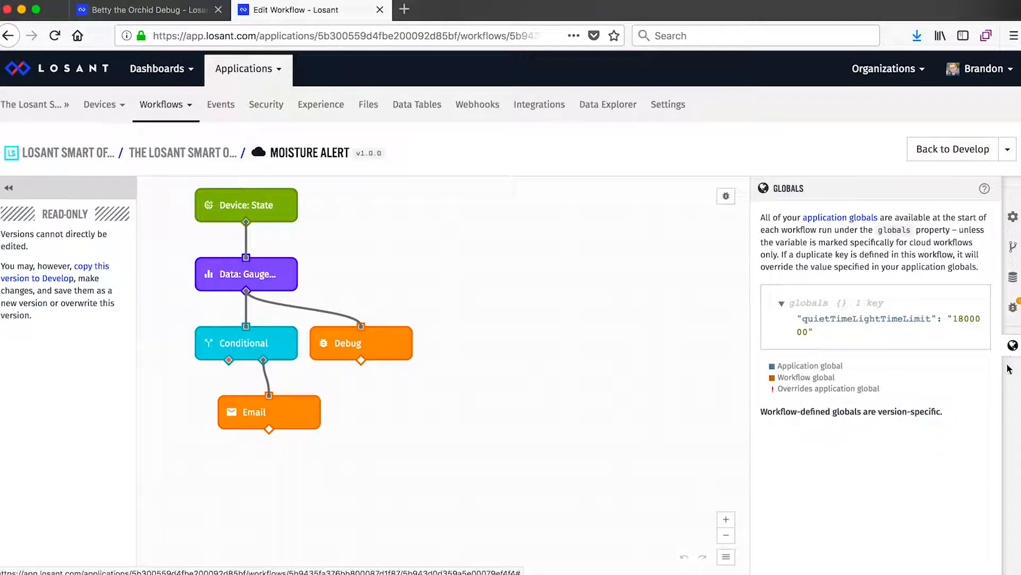